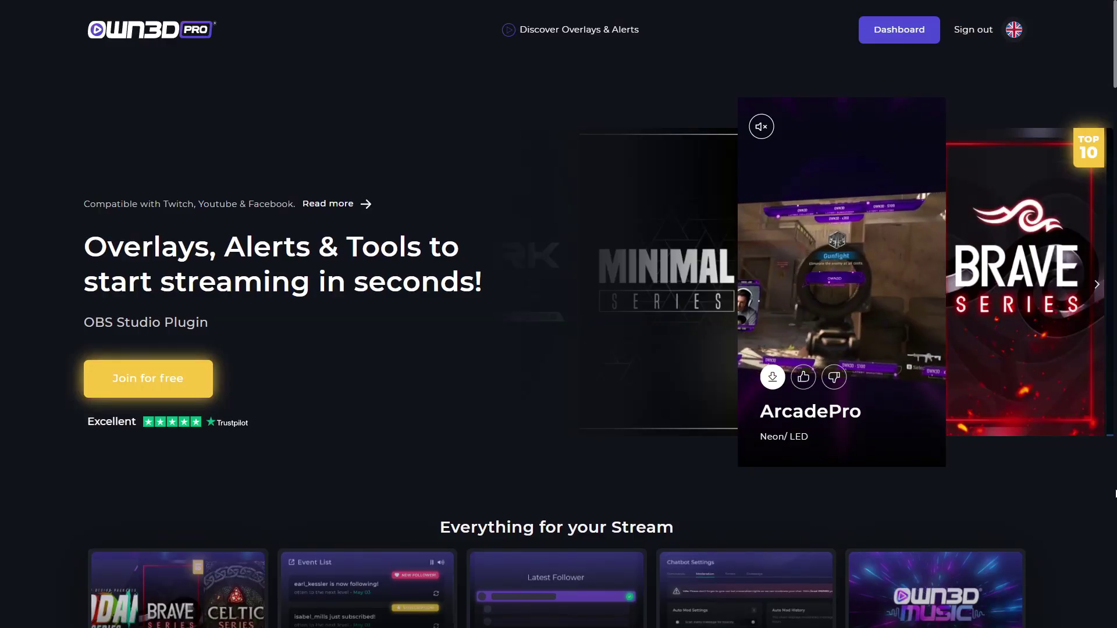
Scroll the OWN3D Pro homepage and open the All Overlays catalogue
{"action": "scroll", "coordinate": [1115, 494], "scroll_direction": "down", "scroll_amount": 3}
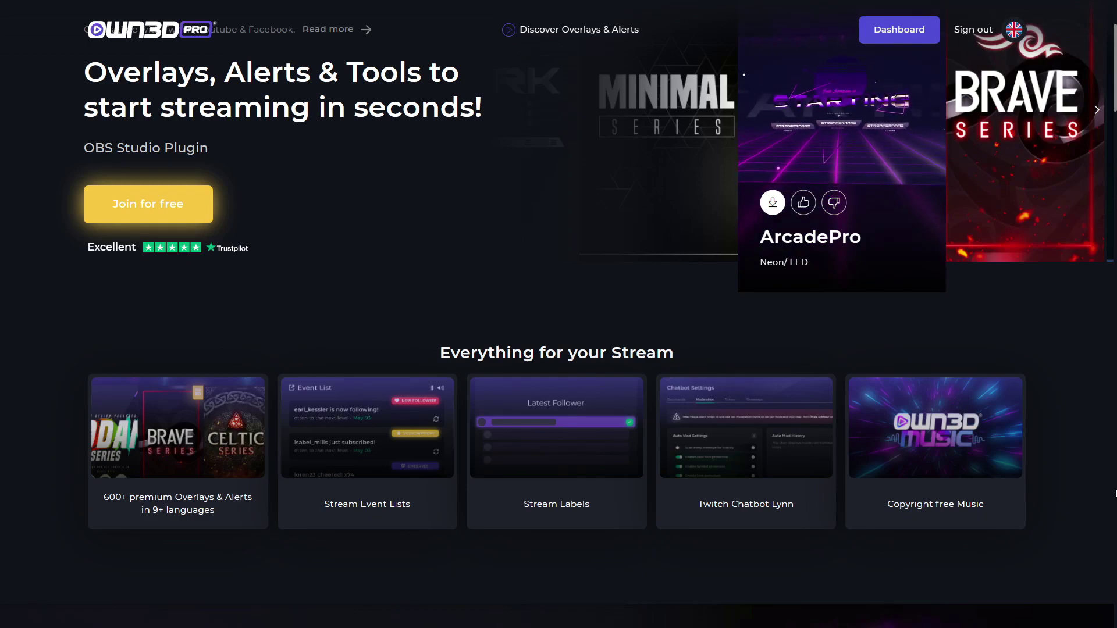
{"action": "scroll", "coordinate": [1115, 493], "scroll_direction": "down", "scroll_amount": 3}
{"action": "scroll", "coordinate": [1115, 493], "scroll_direction": "down", "scroll_amount": 10}
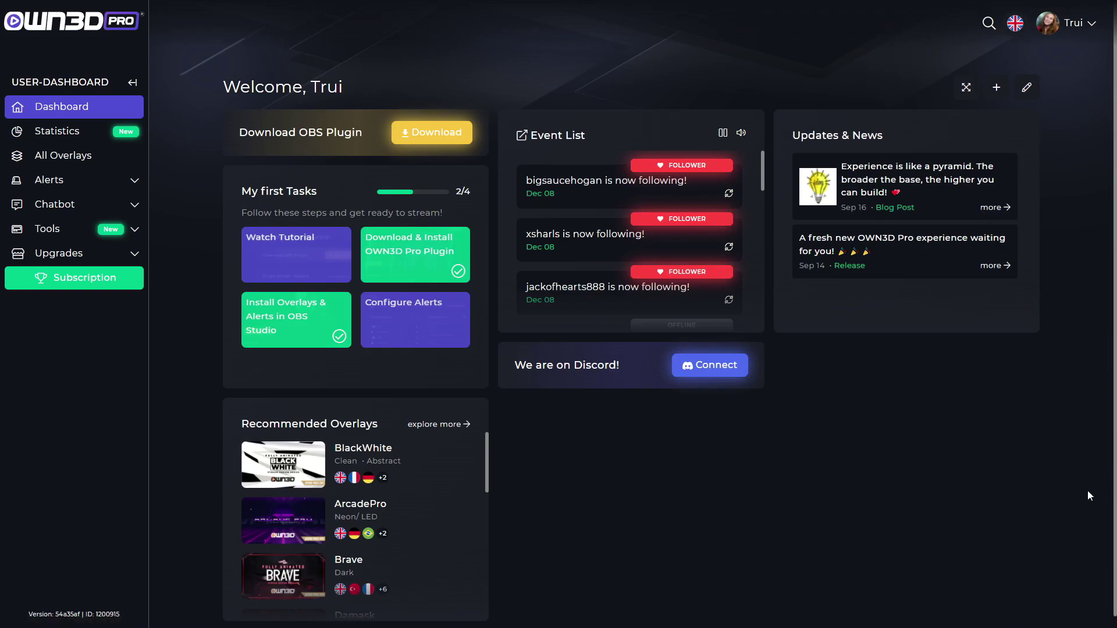
{"action": "left_click", "coordinate": [63, 155]}
Browse the overlay grid and view the Pretender overlay's details
{"action": "scroll", "coordinate": [631, 314], "scroll_direction": "down", "scroll_amount": 5}
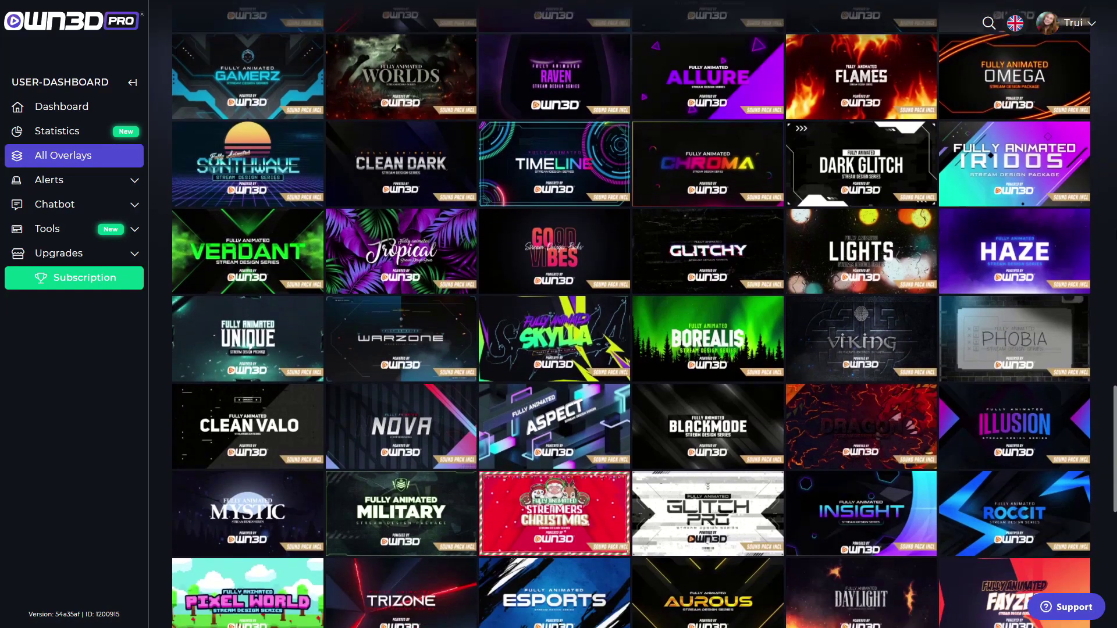
{"action": "scroll", "coordinate": [631, 314], "scroll_direction": "down", "scroll_amount": 6}
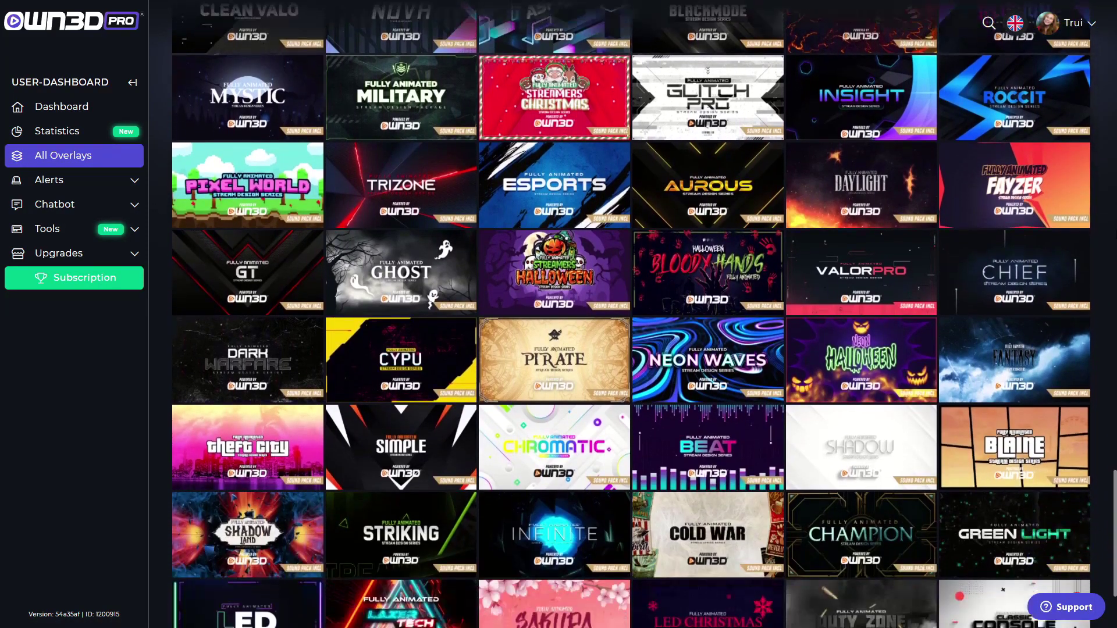
{"action": "scroll", "coordinate": [595, 355], "scroll_direction": "down", "scroll_amount": 5}
{"action": "left_click", "coordinate": [595, 355]}
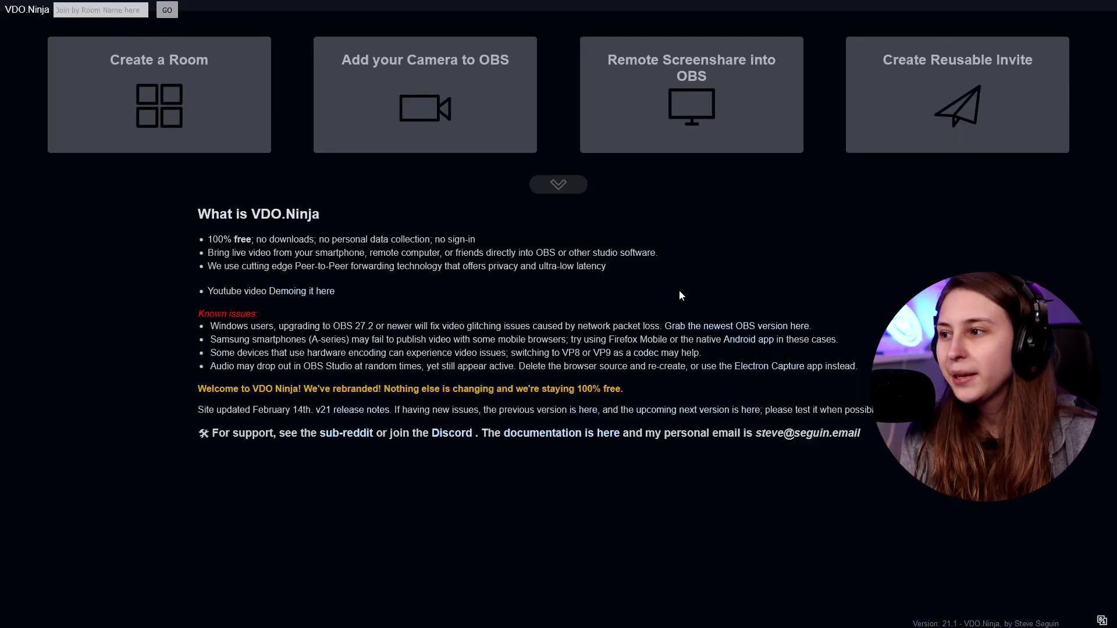
Create room Test004730 with a password and enter its director control center
{"action": "left_click", "coordinate": [159, 95]}
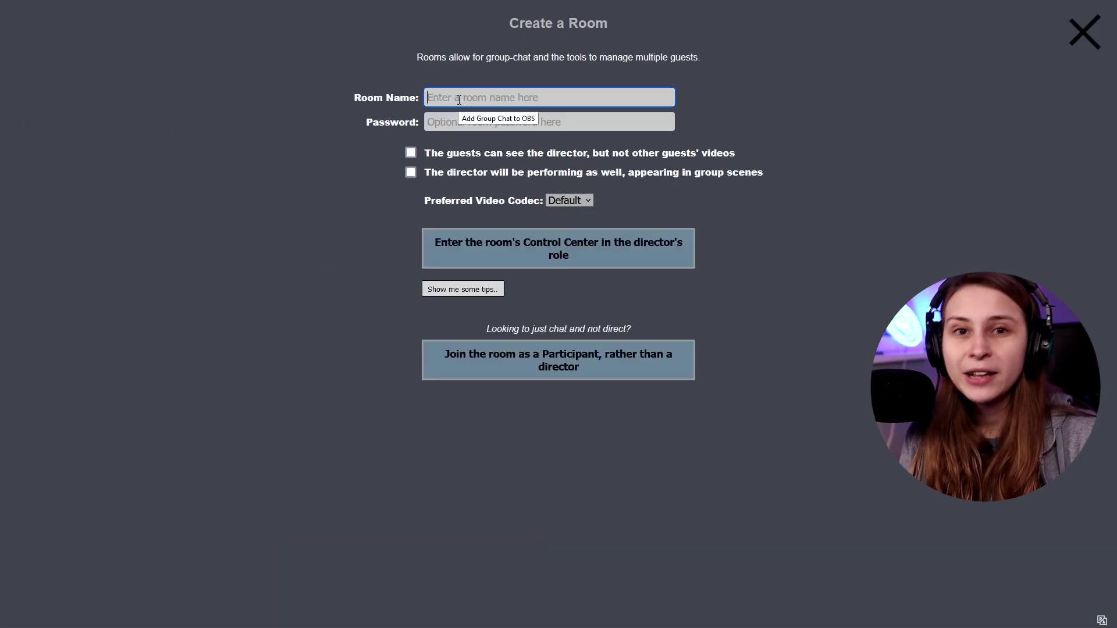
{"action": "type", "text": "Test"}
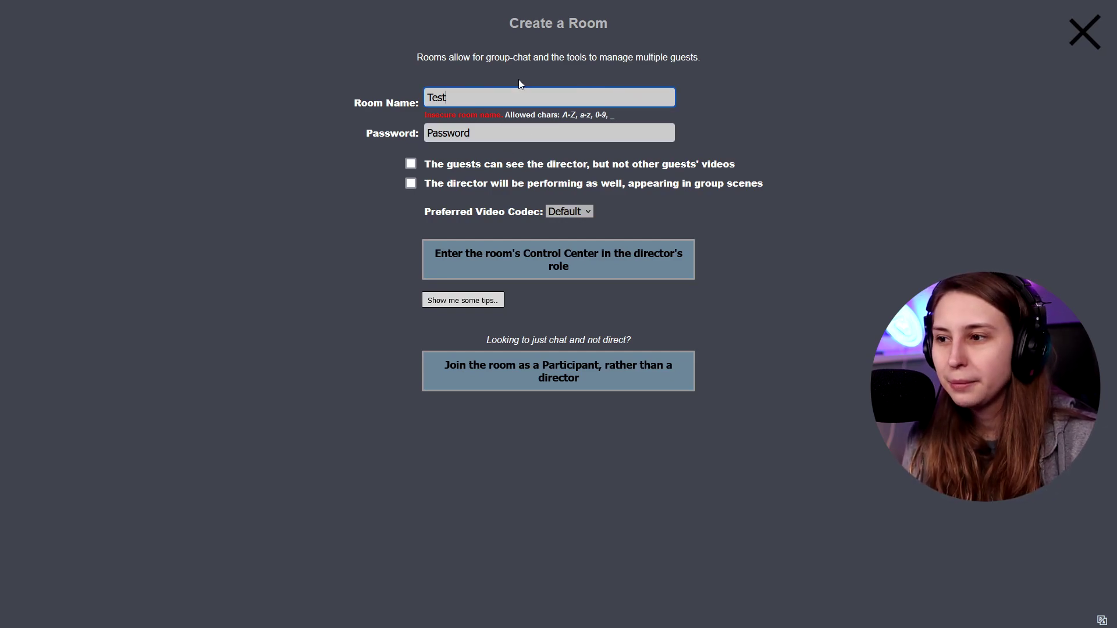
{"action": "type", "text": "0"}
{"action": "left_click", "coordinate": [575, 98]}
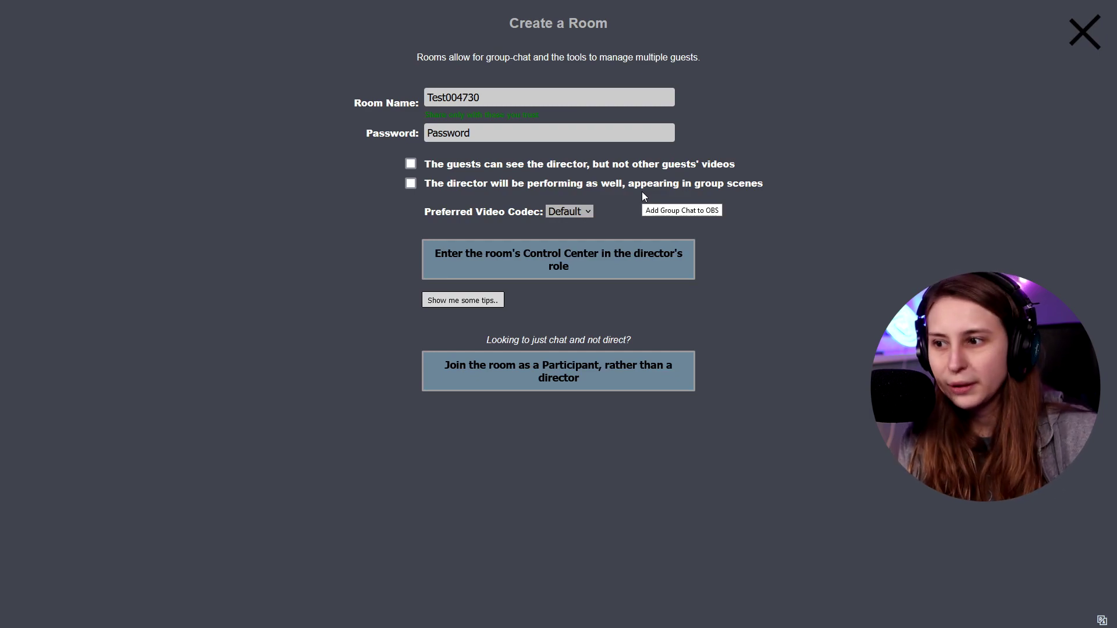
{"action": "mouse_move", "coordinate": [637, 187]}
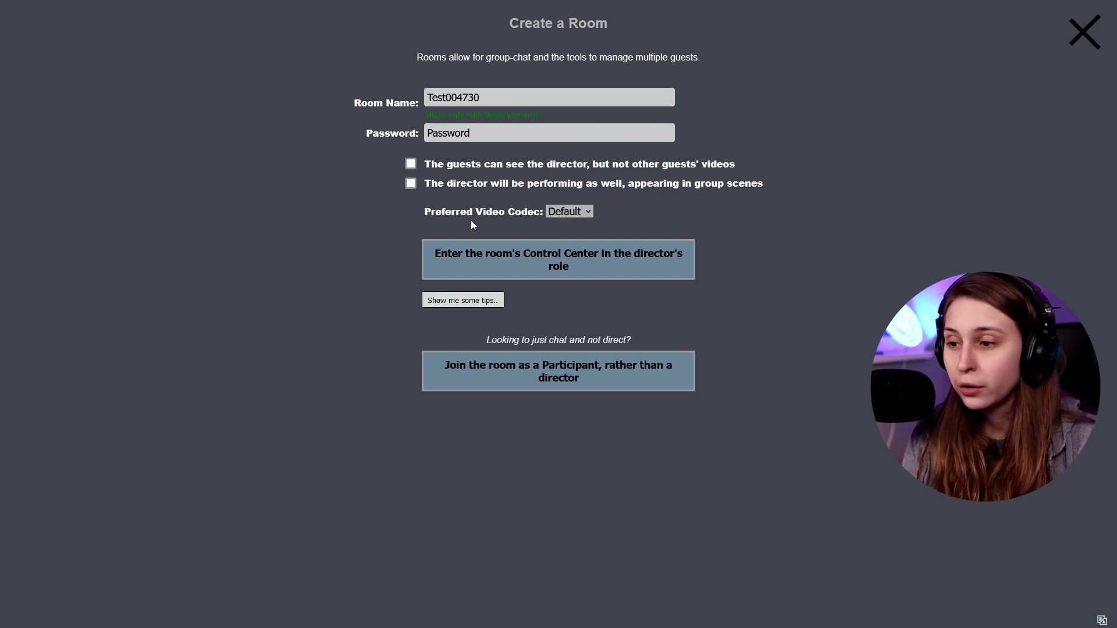
{"action": "left_click", "coordinate": [621, 269]}
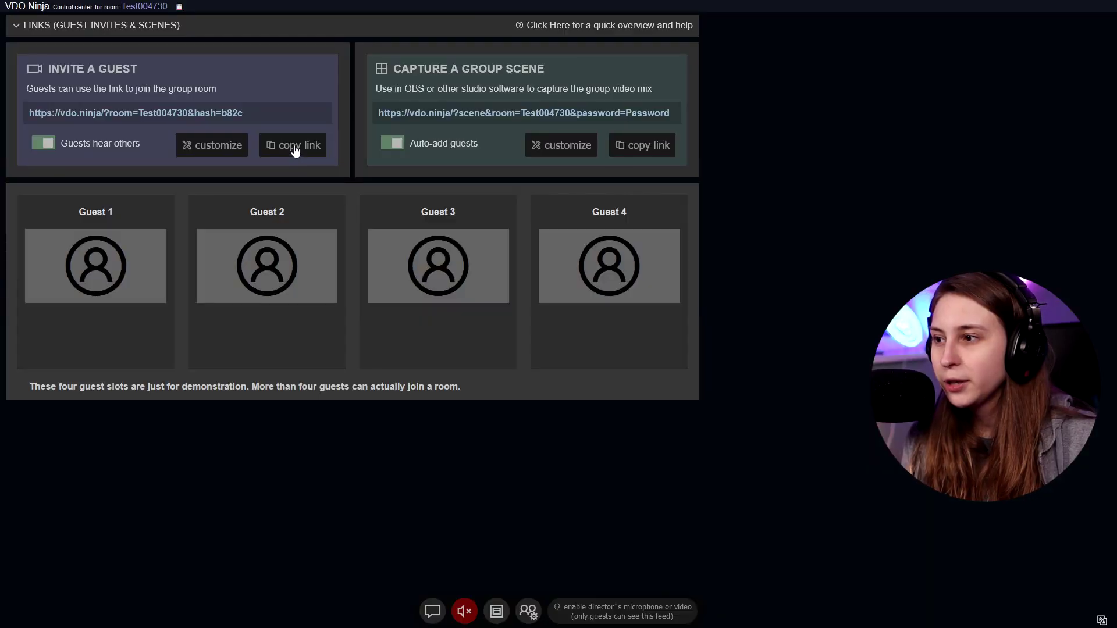
Copy the guest invite link, then join from the phone with the room password and pick its audio source
{"action": "left_click", "coordinate": [292, 145]}
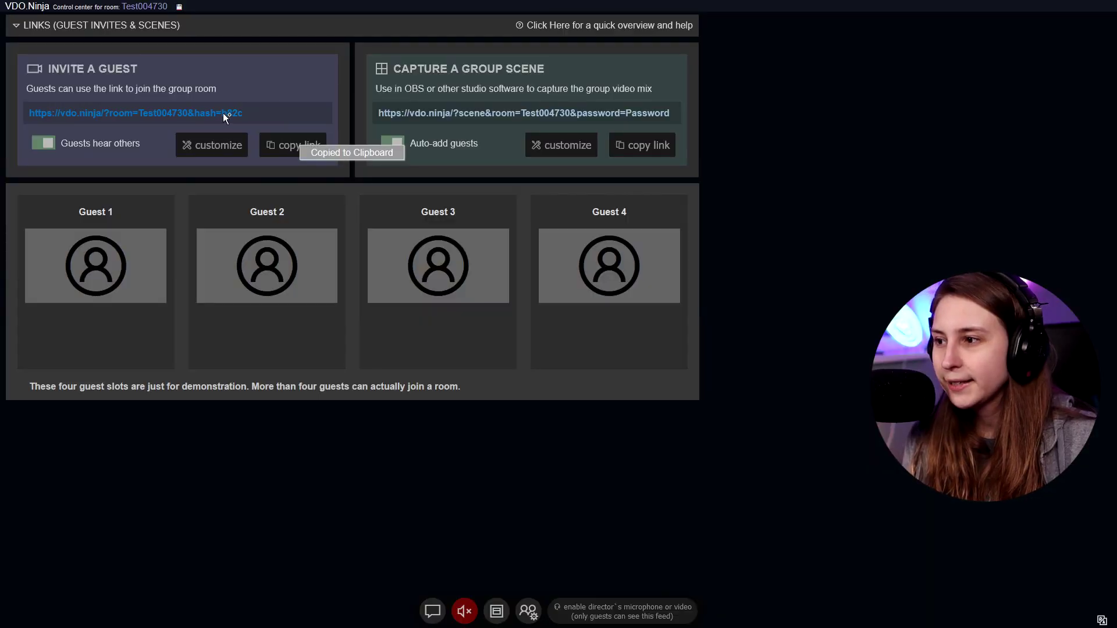
{"action": "left_click", "coordinate": [289, 152]}
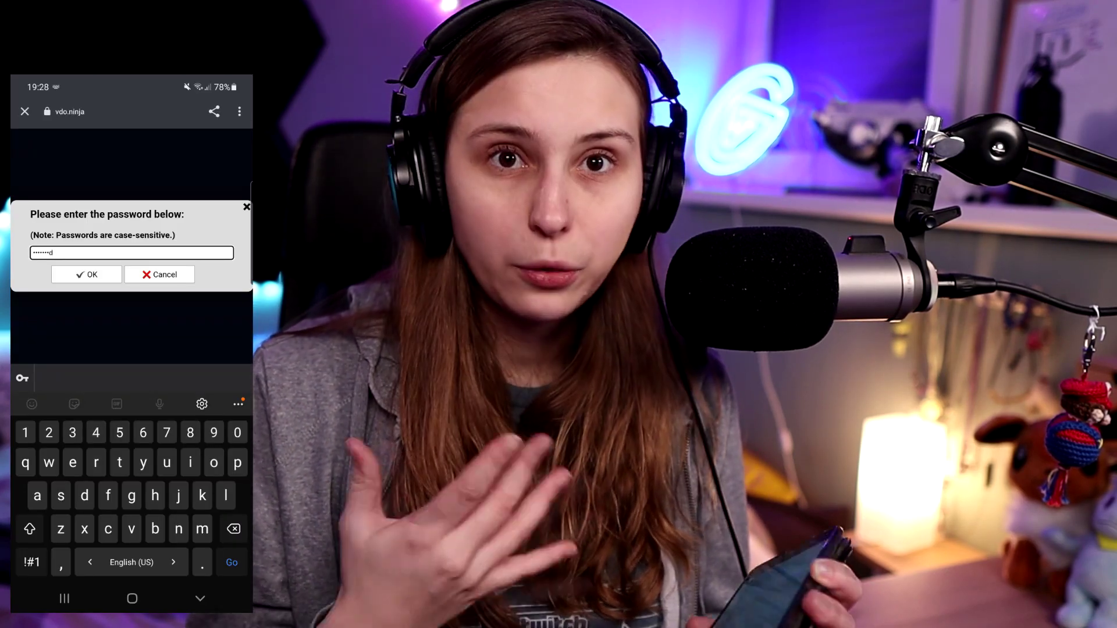
{"action": "key", "text": "Return"}
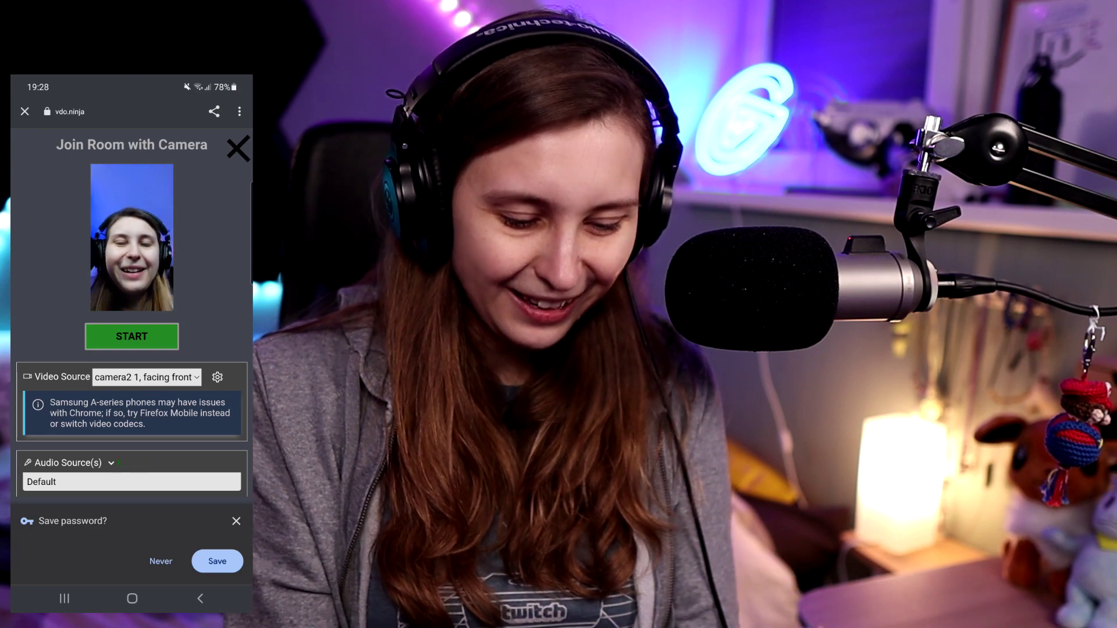
{"action": "left_click", "coordinate": [132, 482]}
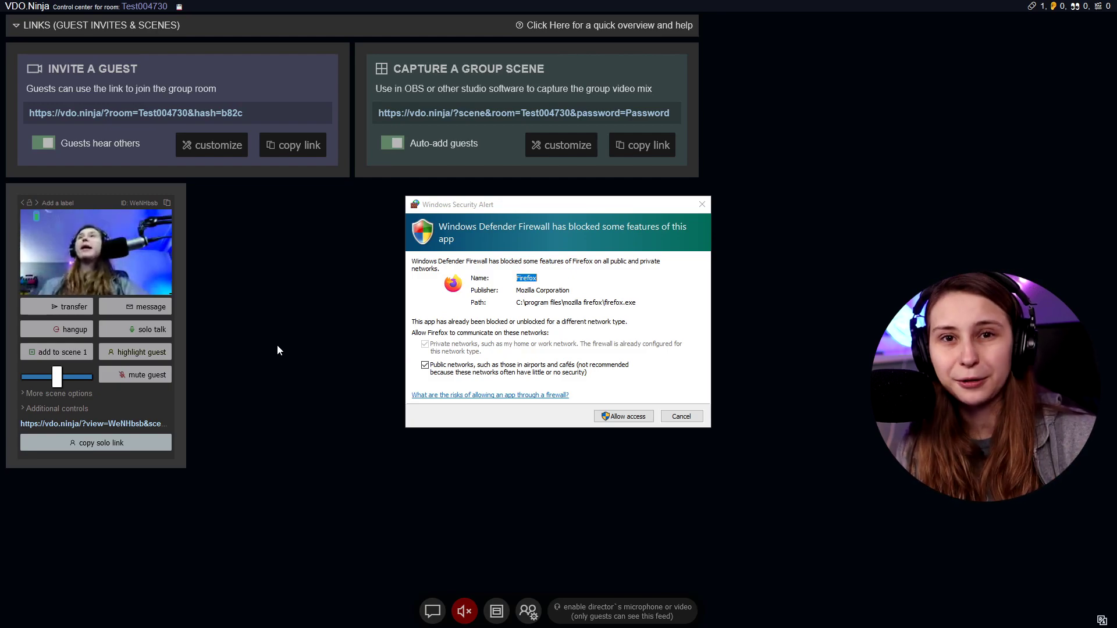
Dismiss the firewall alert, copy the guest's solo view link, and switch to OBS Studio
{"action": "key", "text": "Escape"}
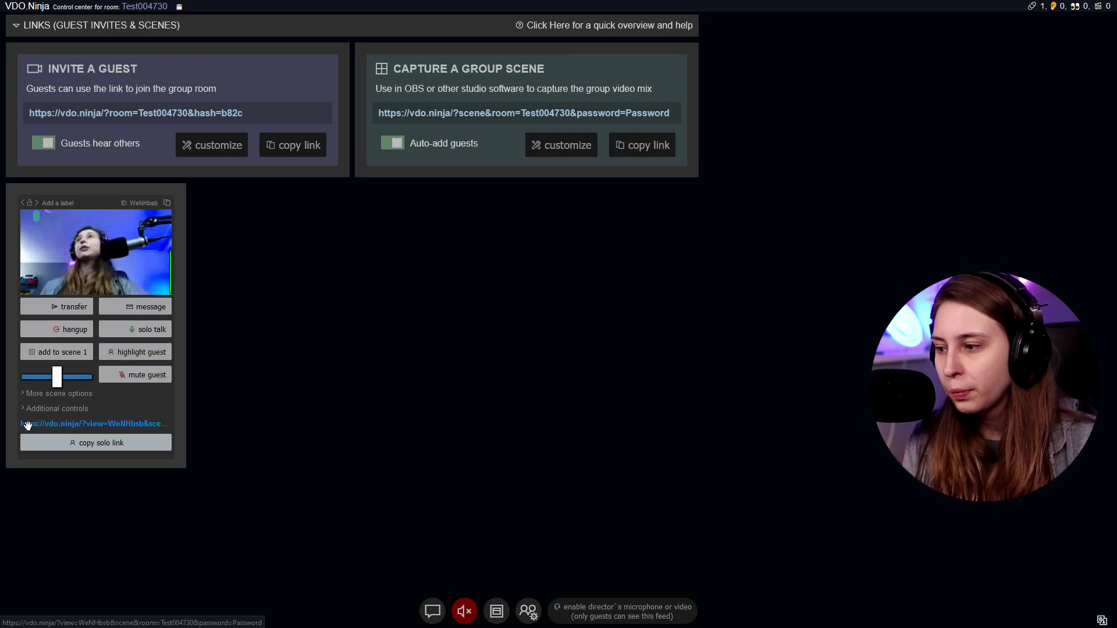
{"action": "left_click", "coordinate": [61, 427]}
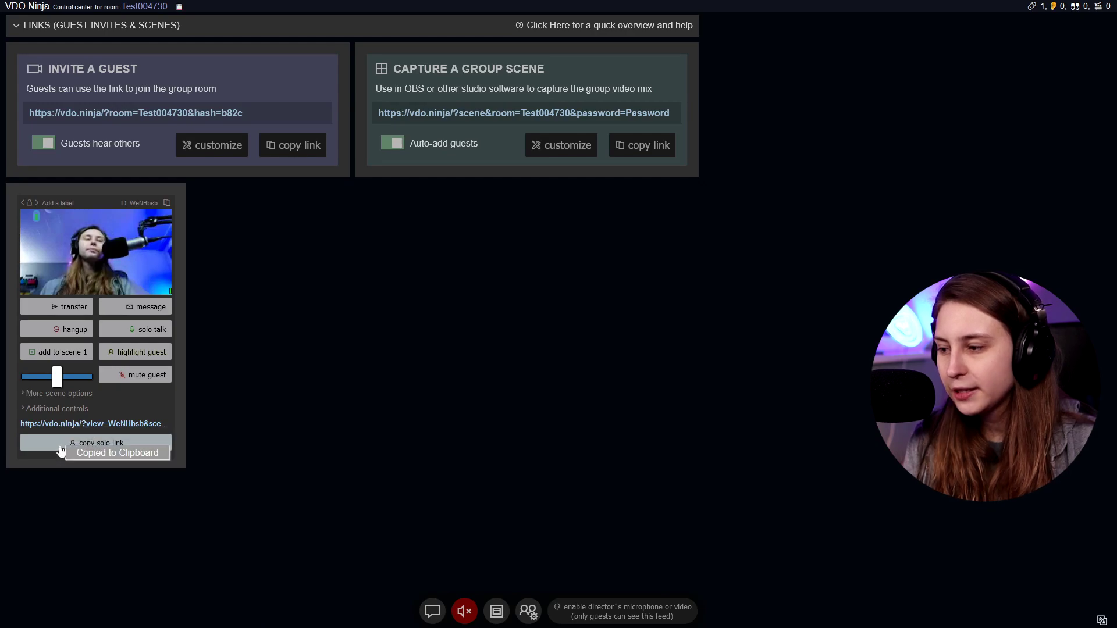
{"action": "key", "text": "alt+Tab"}
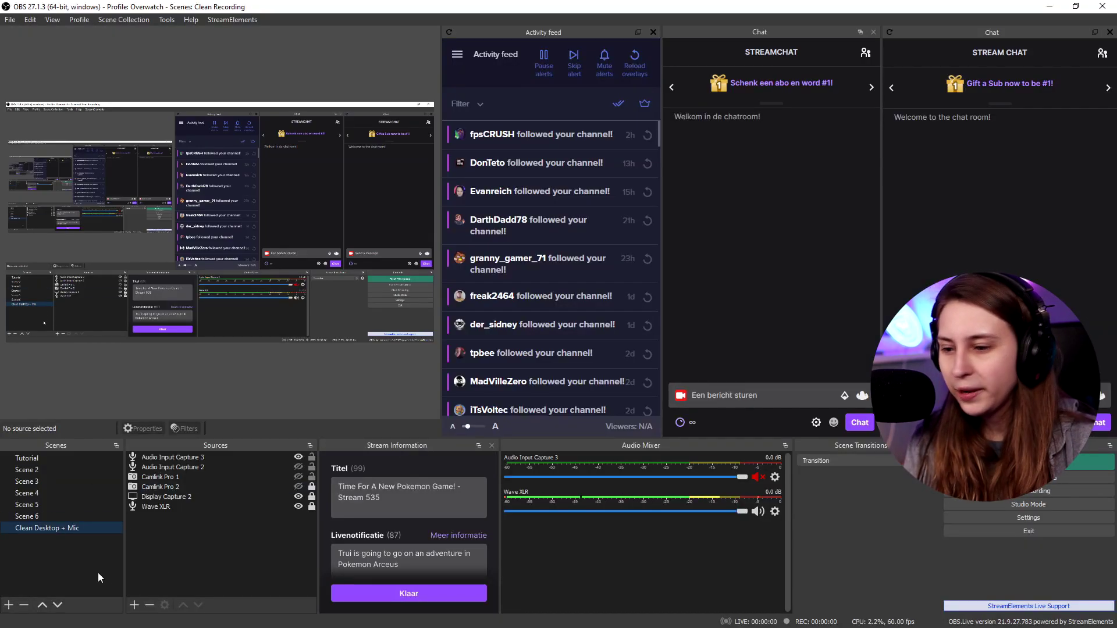
Add Scene 7 and a browser source named Guest
{"action": "left_click", "coordinate": [8, 606]}
{"action": "left_click", "coordinate": [535, 338]}
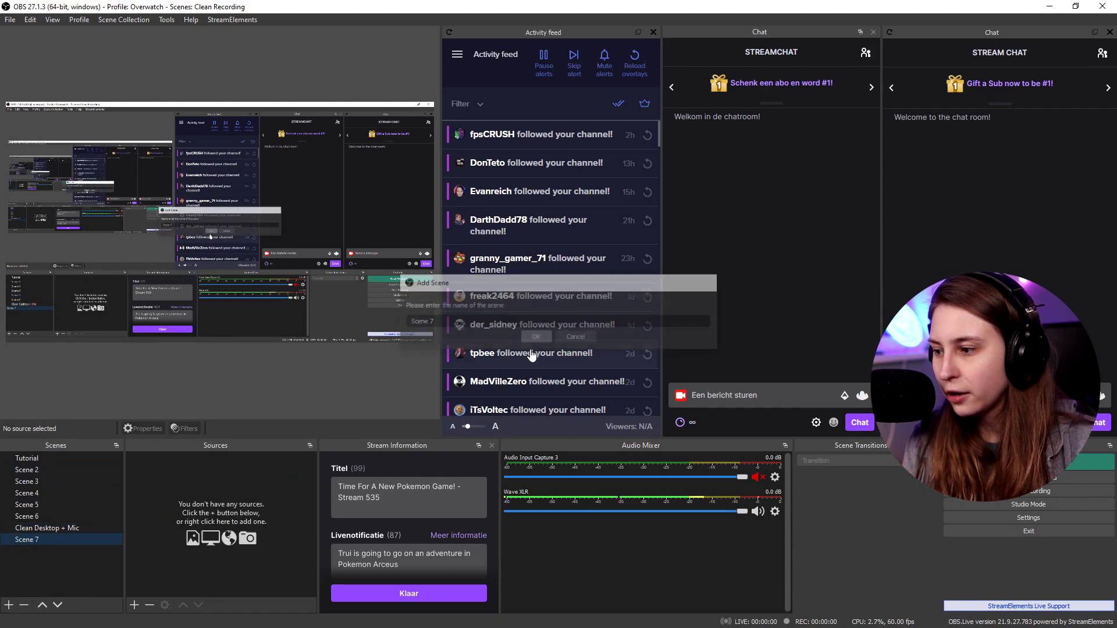
{"action": "left_click", "coordinate": [134, 605]}
{"action": "left_click", "coordinate": [190, 377]}
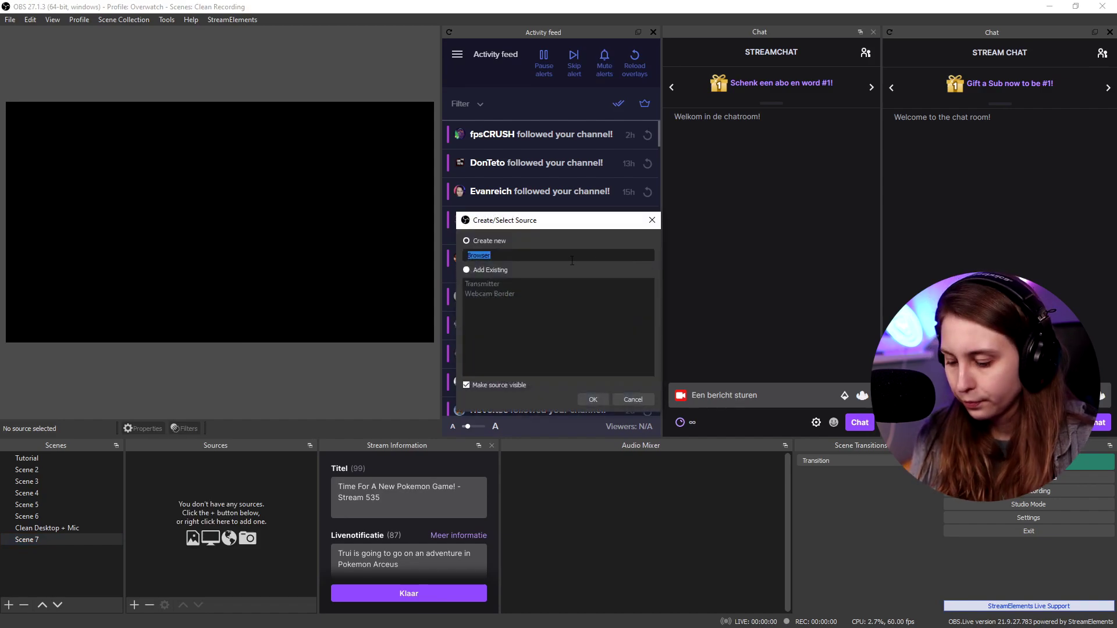
{"action": "key", "text": "ctrl+a"}
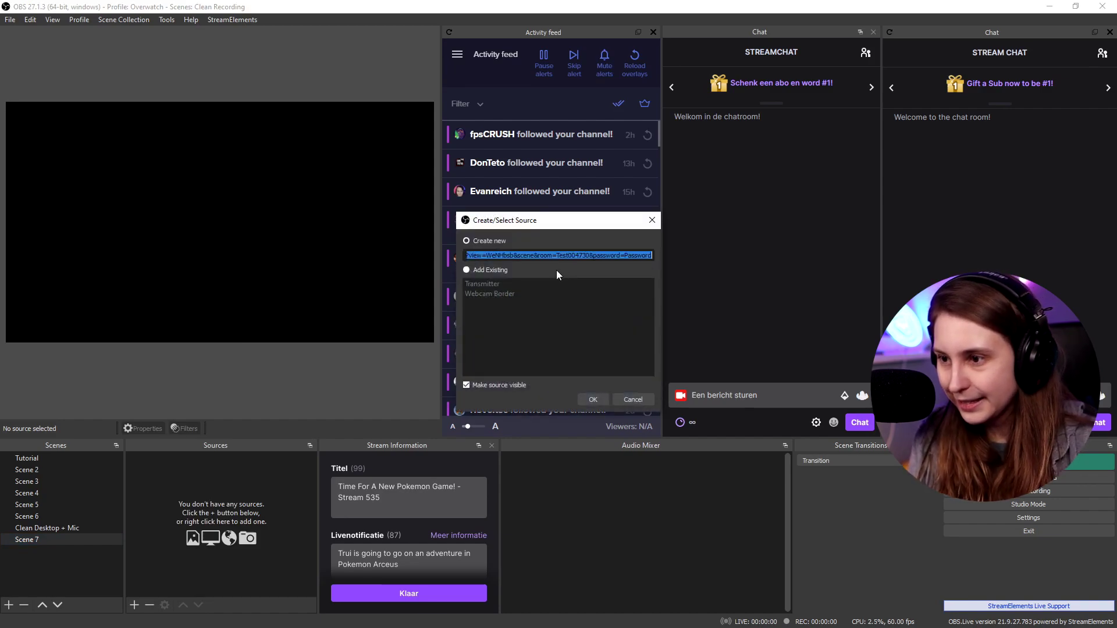
{"action": "type", "text": "Gu"}
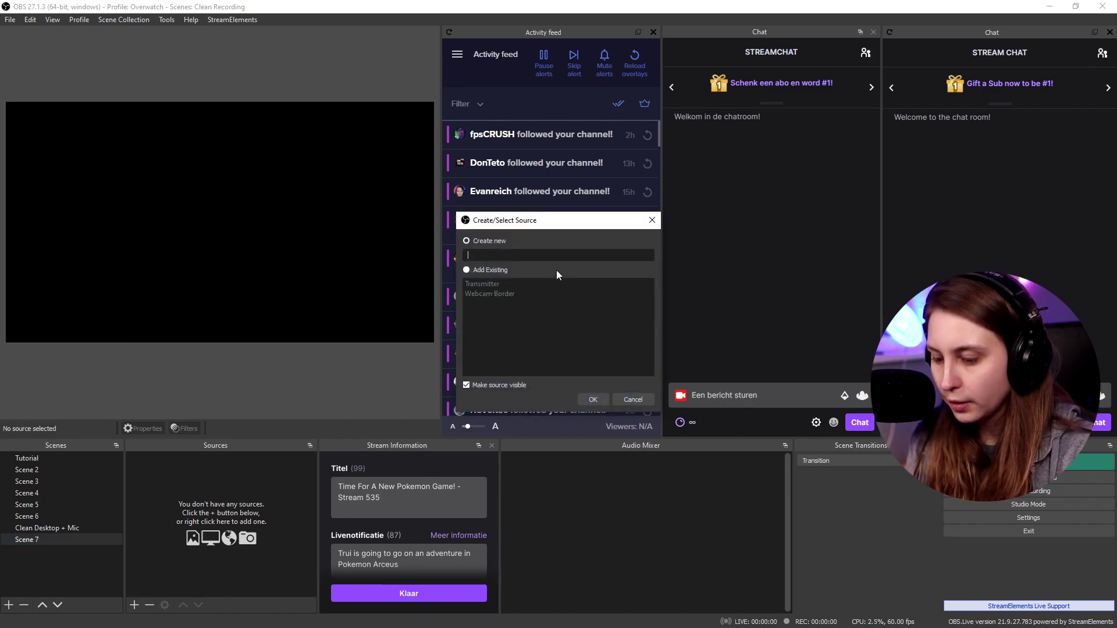
{"action": "type", "text": "est"}
{"action": "key", "text": "Return"}
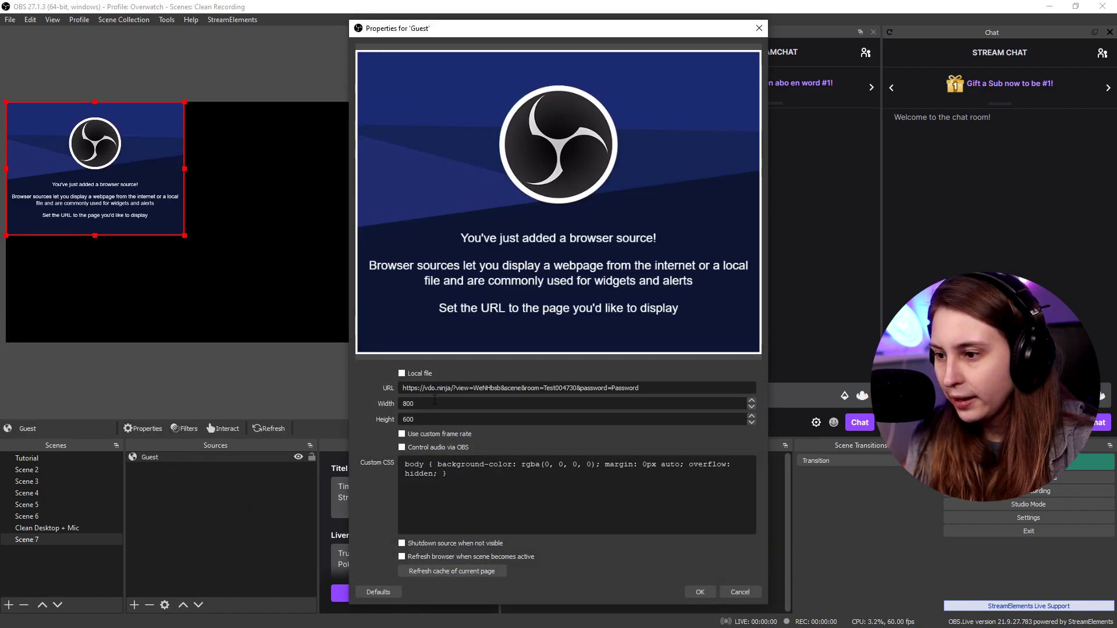
Set the Guest browser source size to 1920x1080
{"action": "type", "text": "1920"}
{"action": "key", "text": "Tab"}
{"action": "type", "text": "1"}
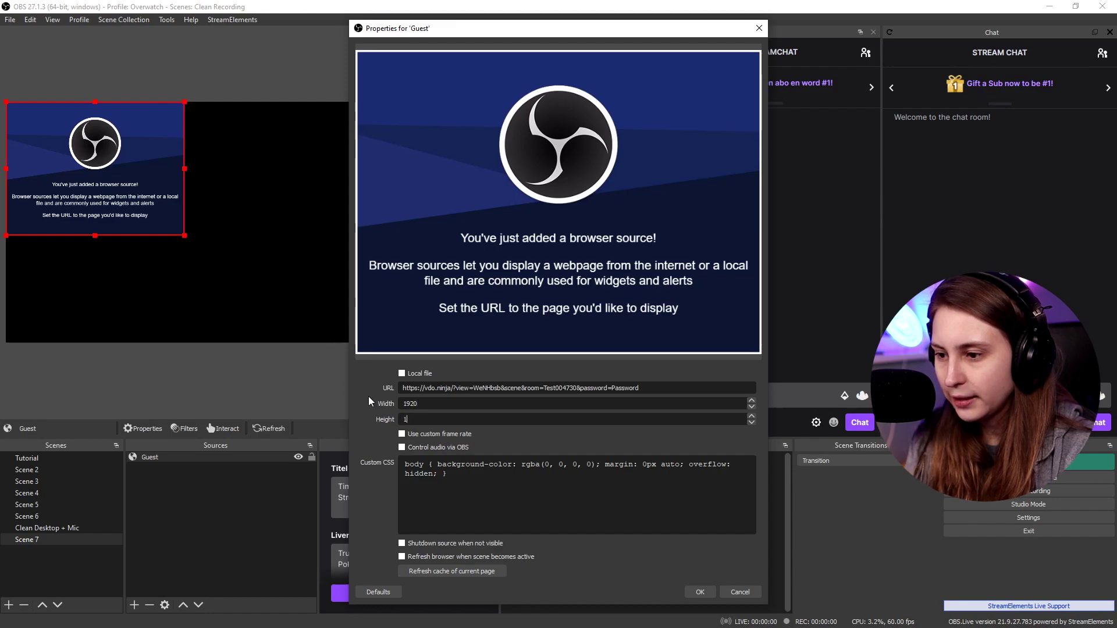
{"action": "type", "text": "080"}
{"action": "key", "text": "Return"}
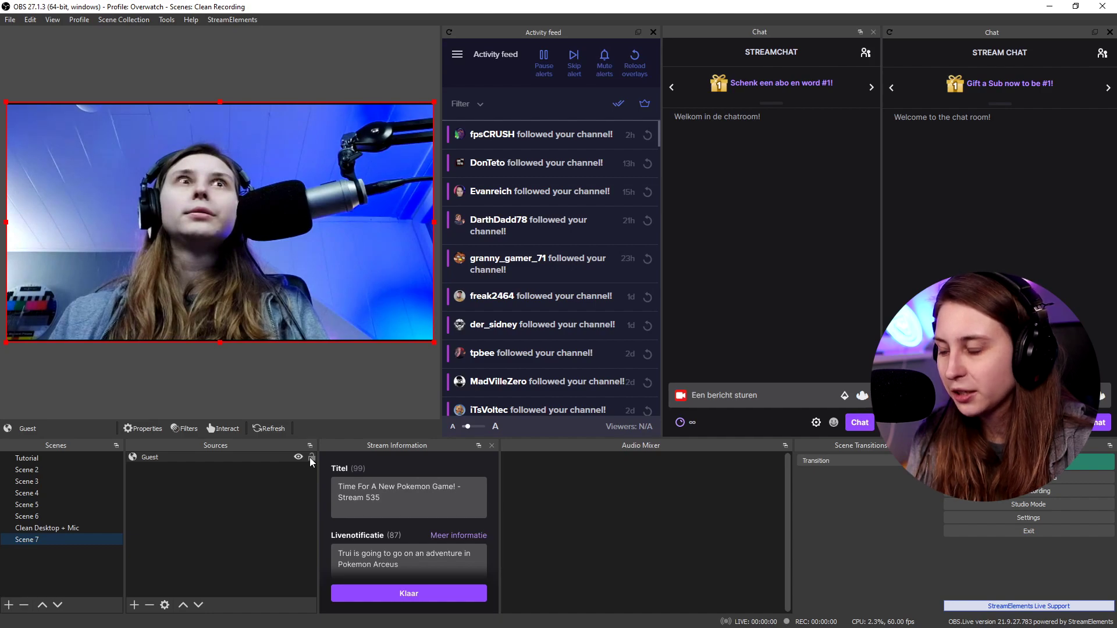
Enable 'Control audio via OBS' in the Guest source's properties
{"action": "left_click", "coordinate": [256, 458], "text": "ctrl"}
{"action": "right_click", "coordinate": [259, 458]}
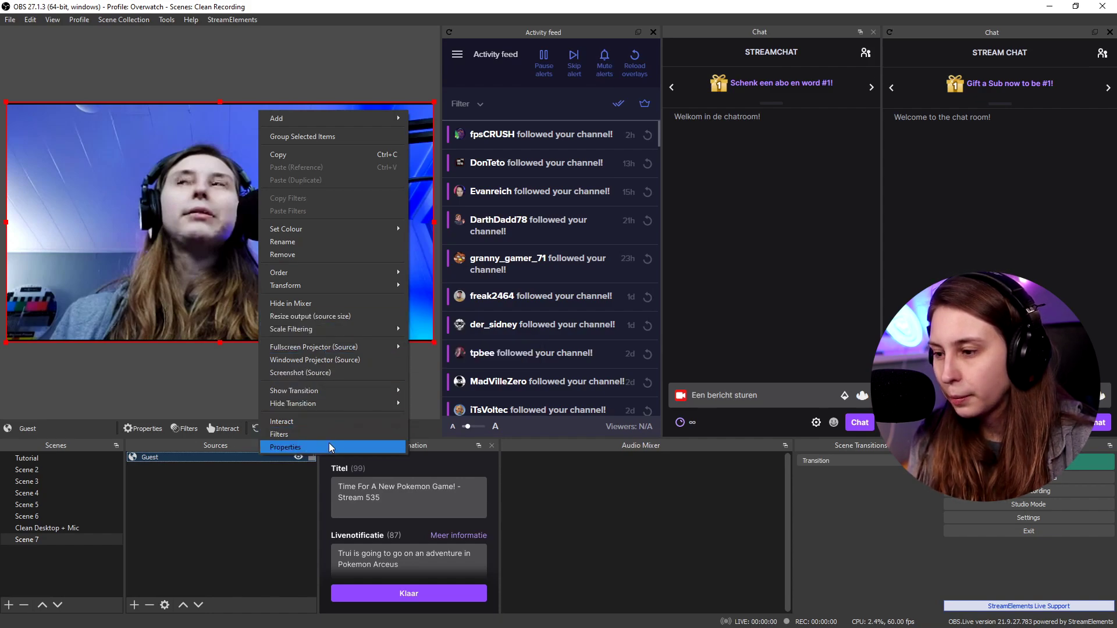
{"action": "left_click", "coordinate": [285, 447]}
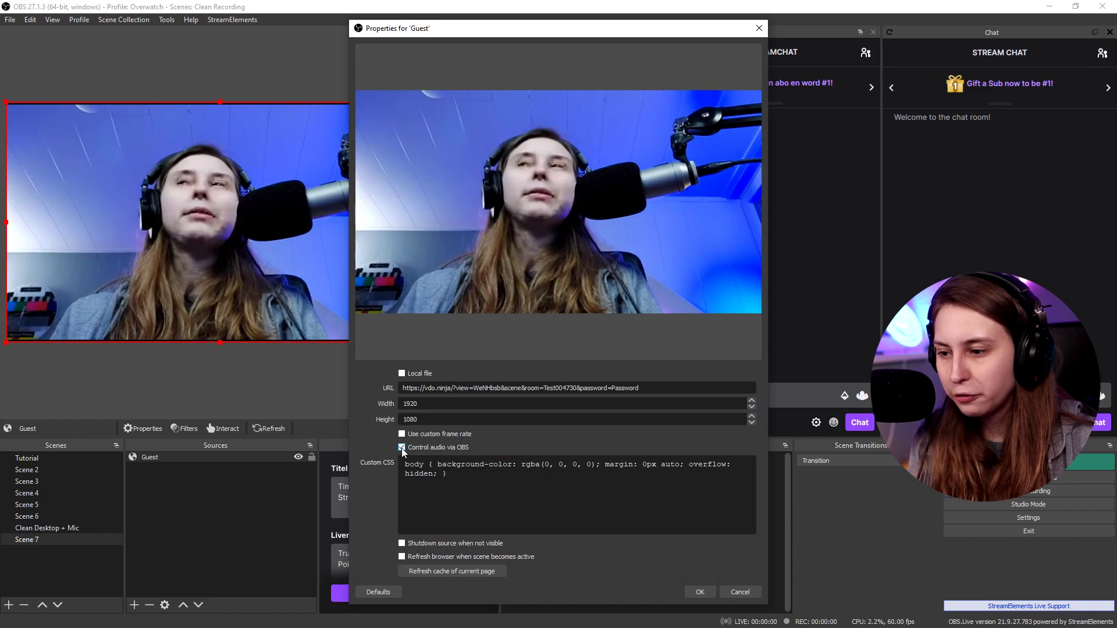
{"action": "left_click", "coordinate": [694, 593]}
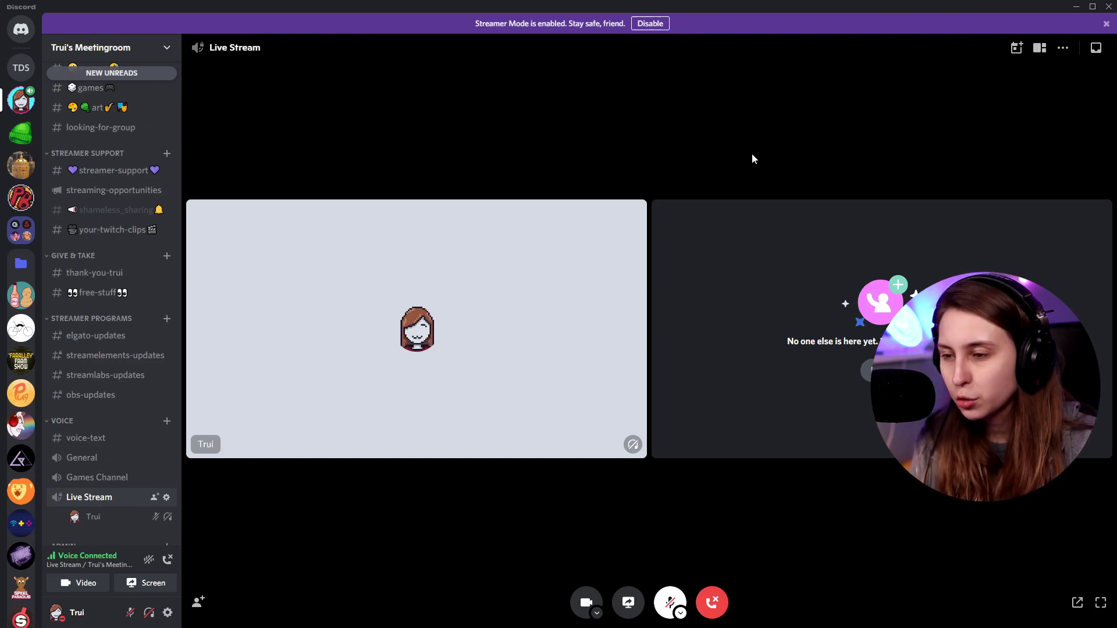
Open the camera device menu in the Discord Live Stream call
{"action": "left_click", "coordinate": [597, 613]}
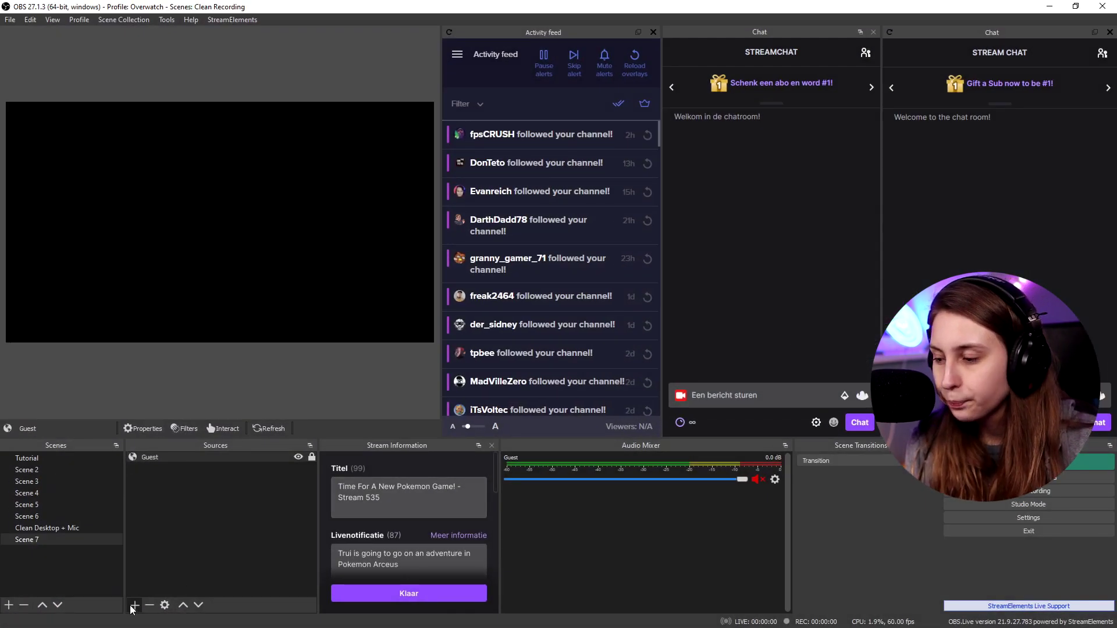
Add a Window Capture source of the Discord window to Scene 7
{"action": "left_click", "coordinate": [133, 605]}
{"action": "left_click", "coordinate": [186, 561]}
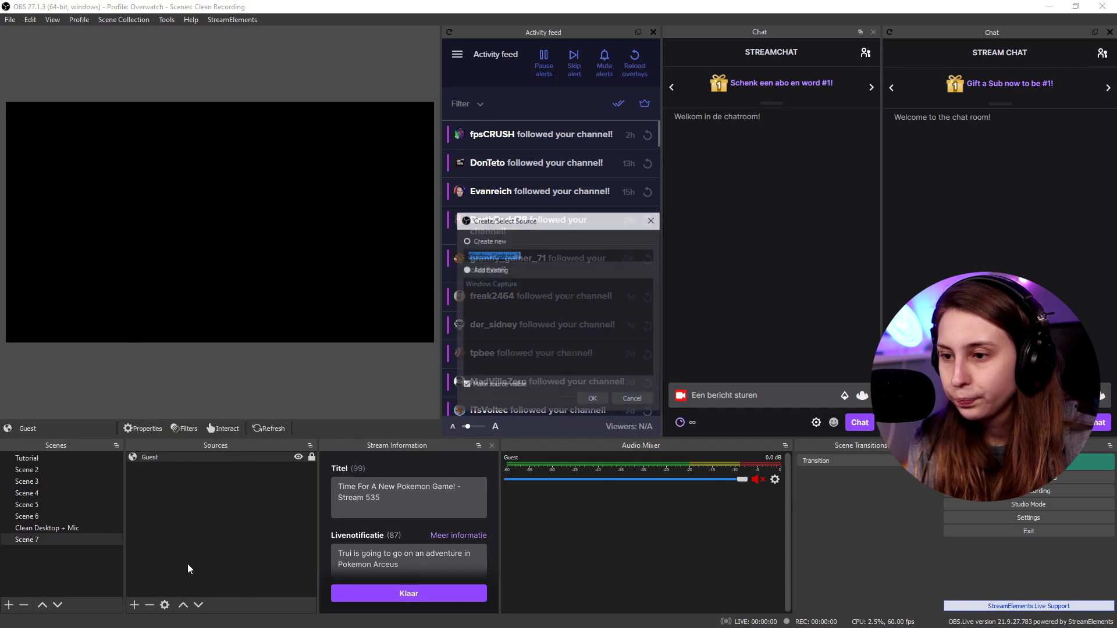
{"action": "key", "text": "Return"}
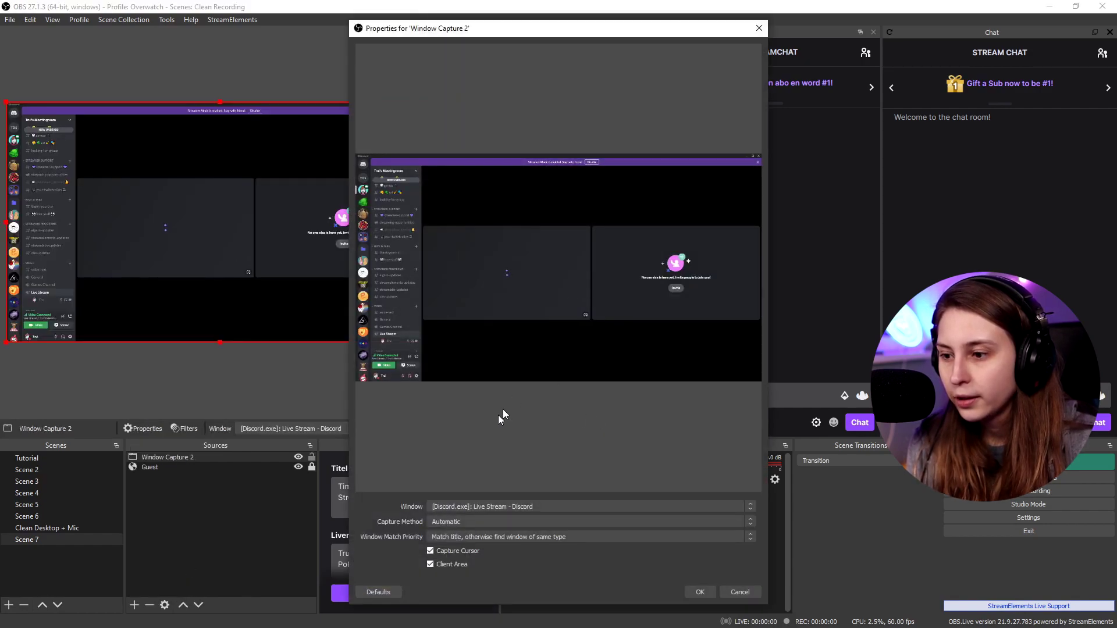
{"action": "left_click", "coordinate": [701, 592]}
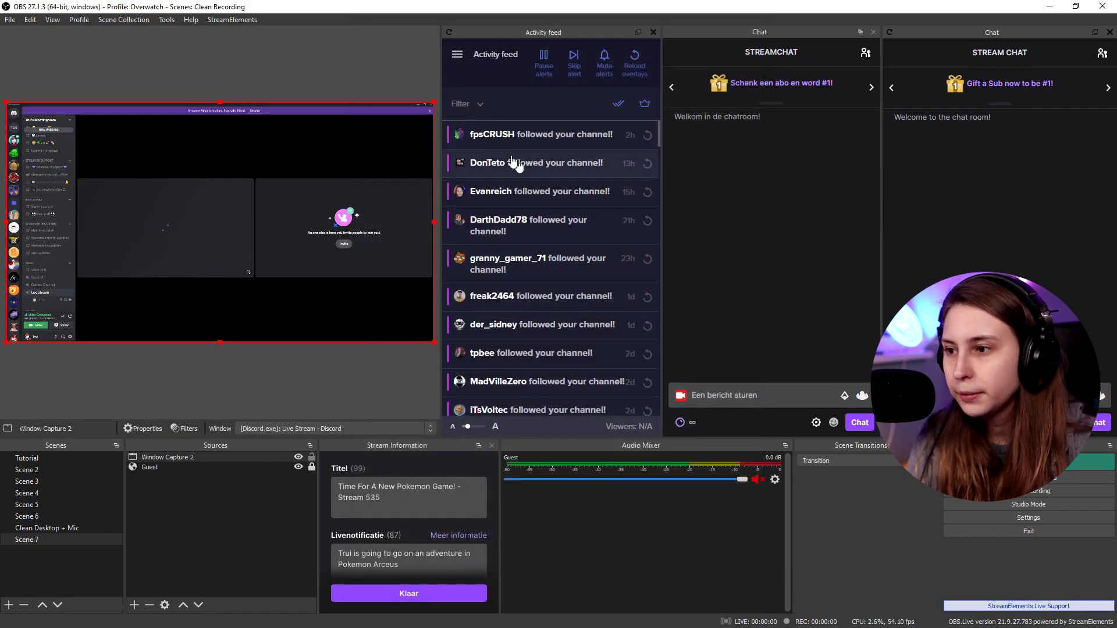
Crop the Discord capture's right, top and left sidebar, then flip it horizontally
{"action": "left_click_drag", "start_coordinate": [434, 222], "coordinate": [266, 227]}
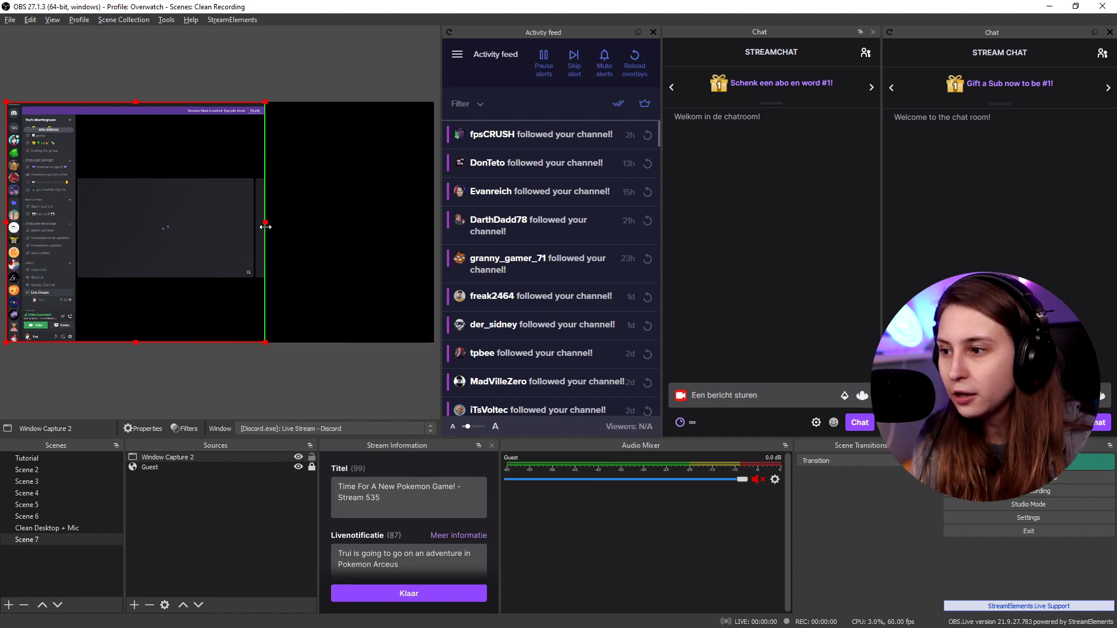
{"action": "left_click_drag", "start_coordinate": [130, 103], "coordinate": [132, 175]}
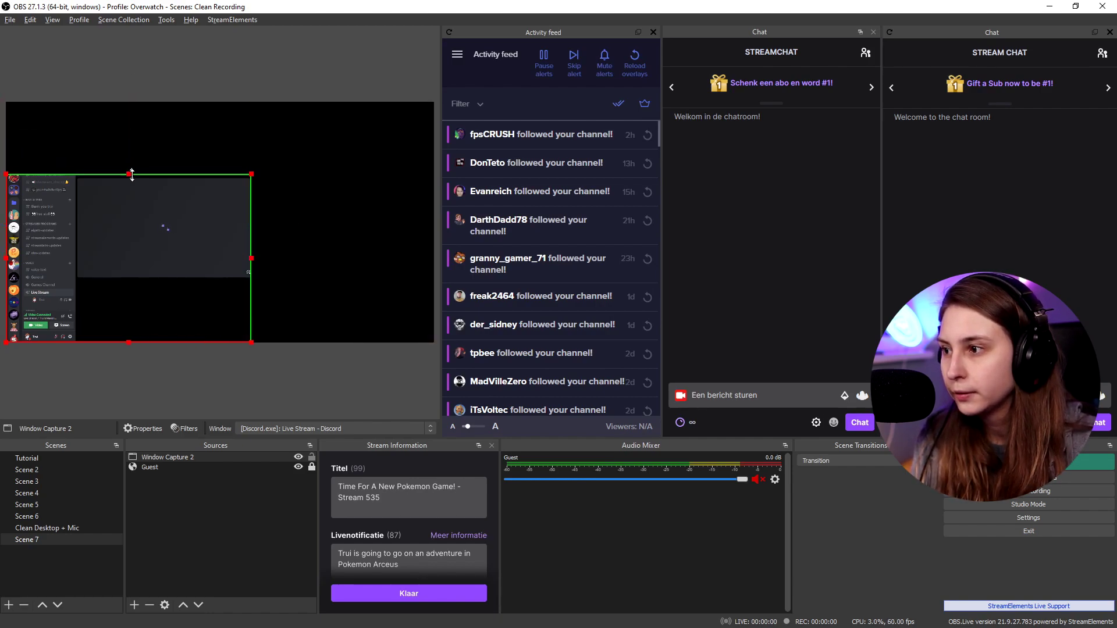
{"action": "left_click_drag", "start_coordinate": [8, 262], "coordinate": [78, 258]}
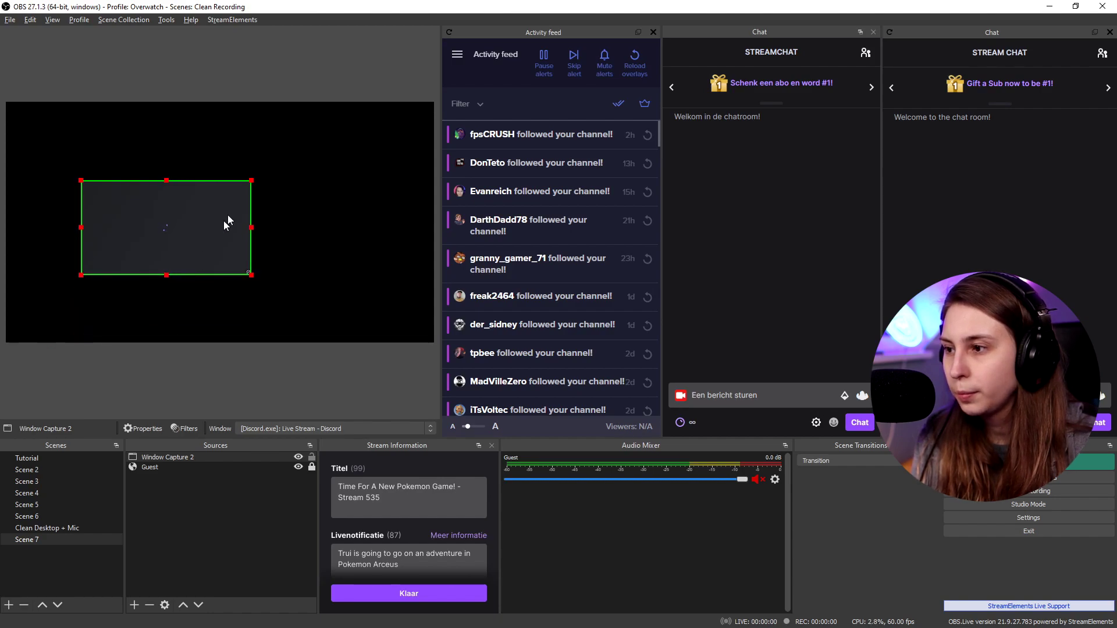
{"action": "right_click", "coordinate": [189, 219]}
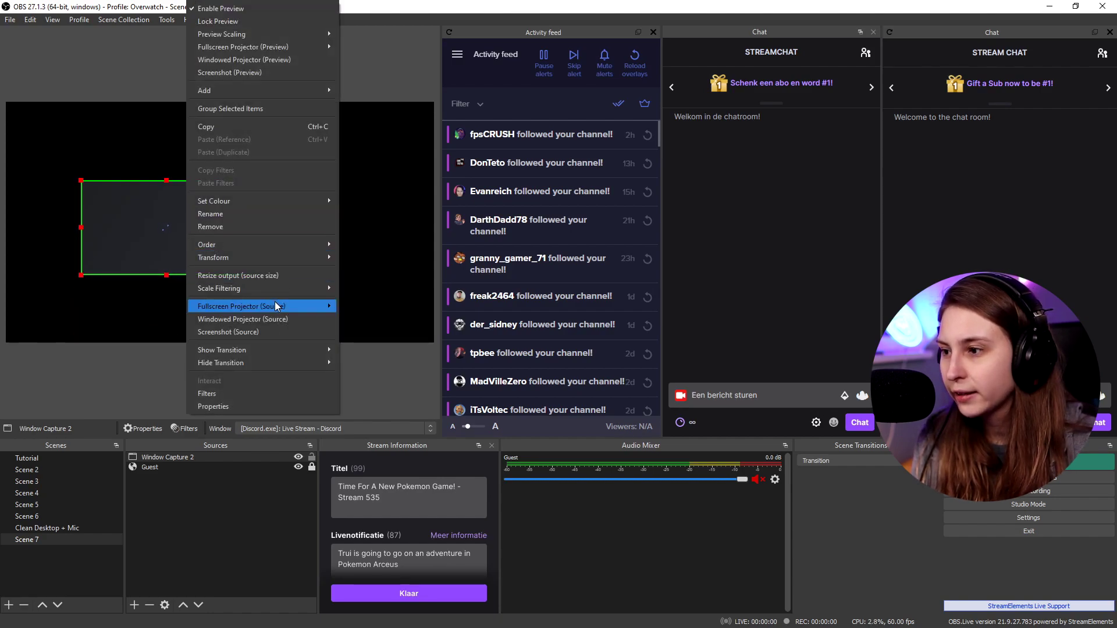
{"action": "mouse_move", "coordinate": [268, 260]}
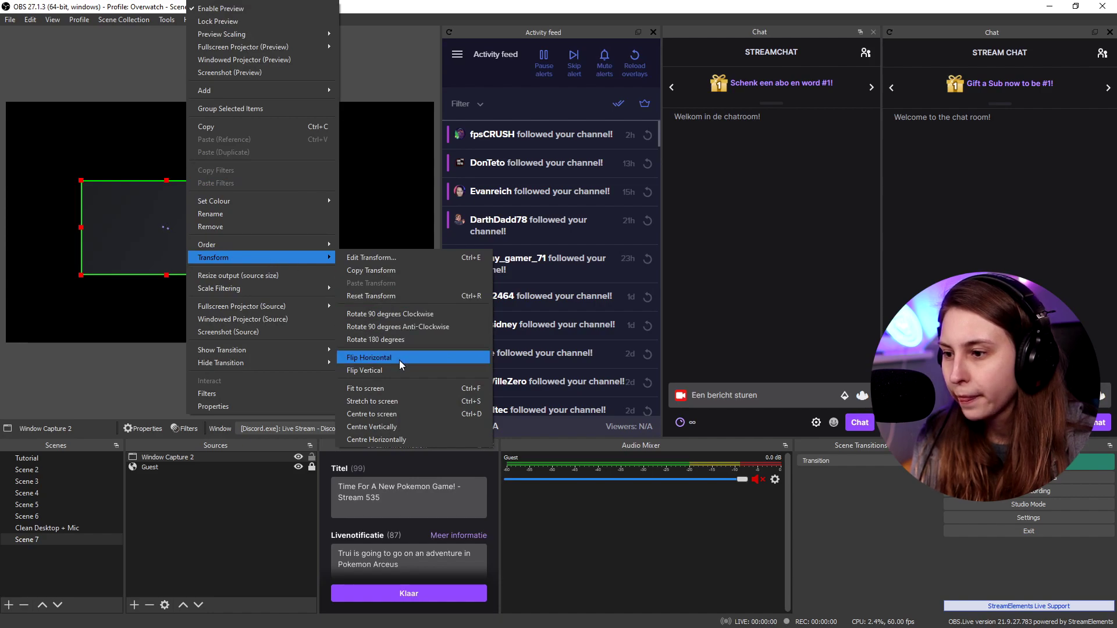
{"action": "left_click", "coordinate": [410, 387]}
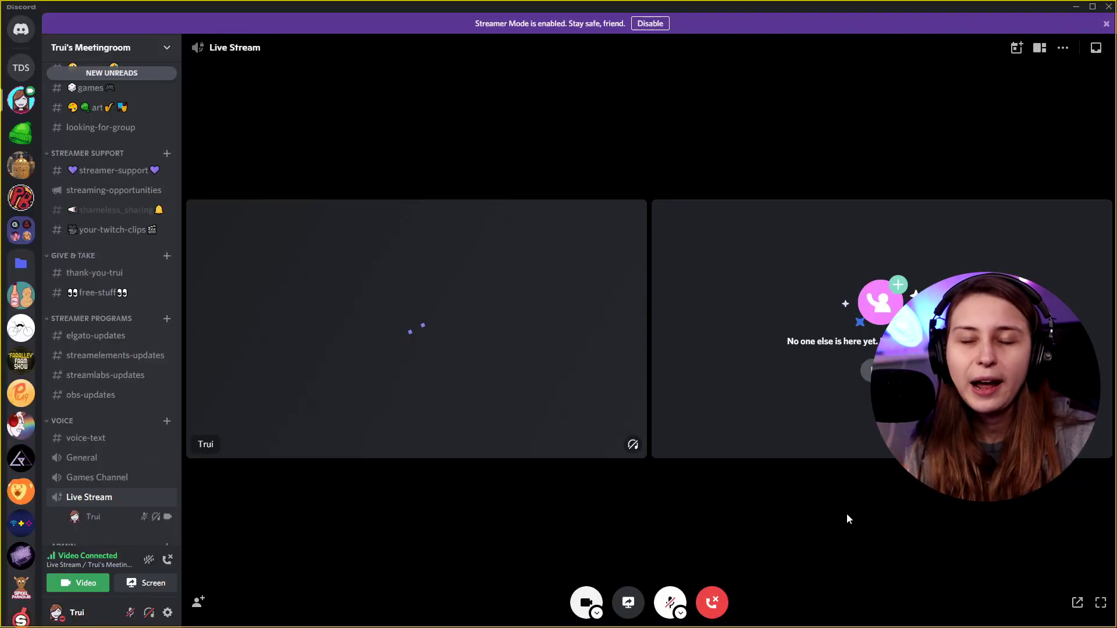
Set OBS Virtual Camera as the camera for the Discord call
{"action": "left_click", "coordinate": [1064, 51]}
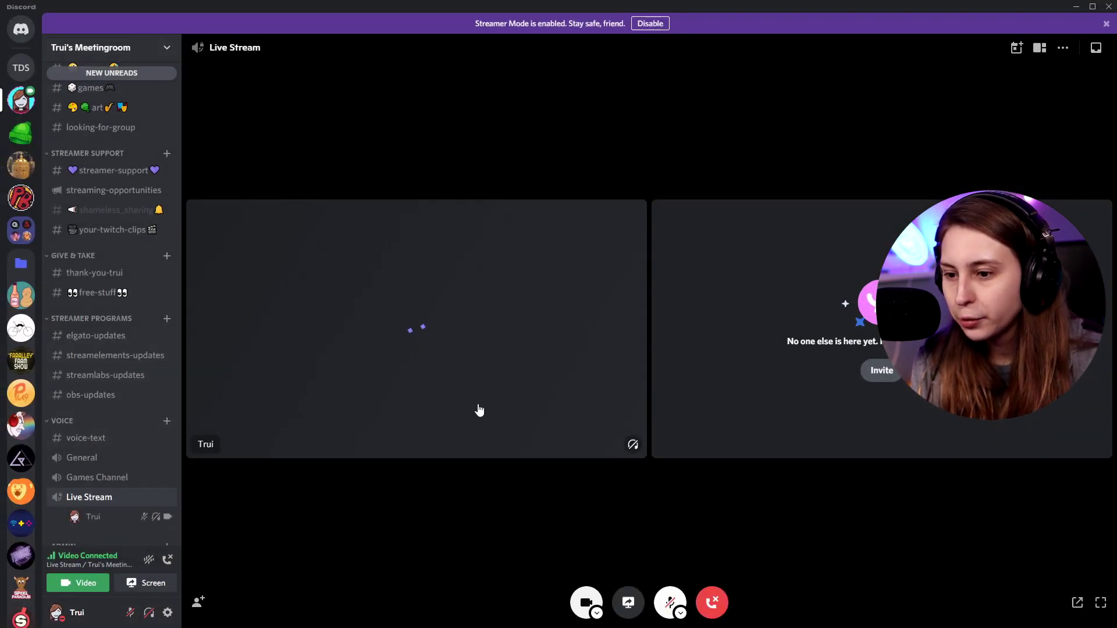
{"action": "left_click", "coordinate": [591, 611]}
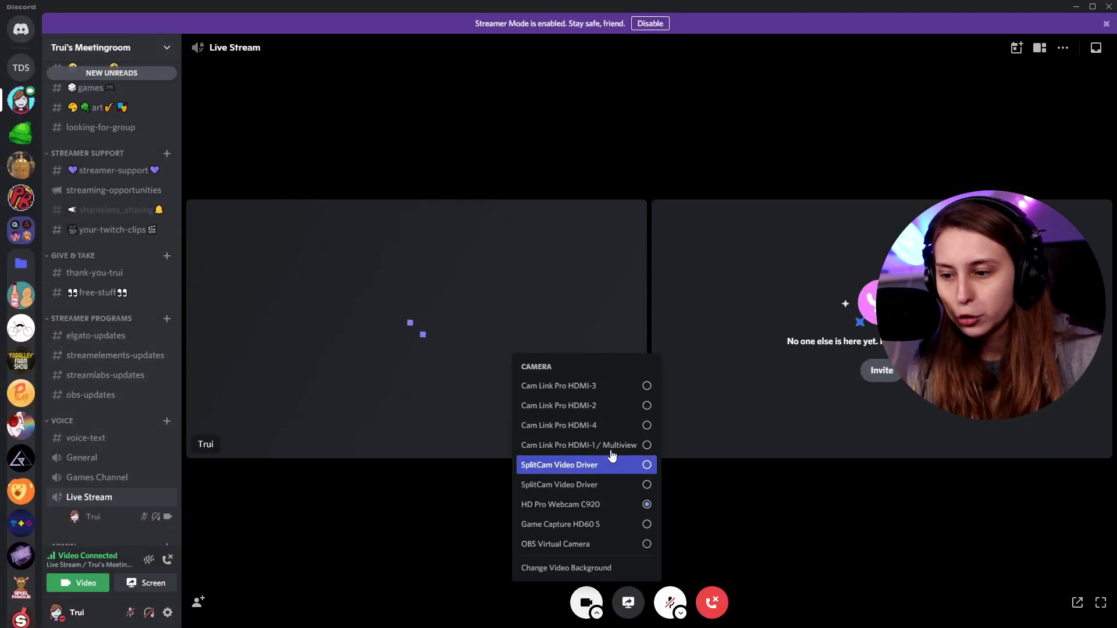
{"action": "left_click", "coordinate": [609, 544]}
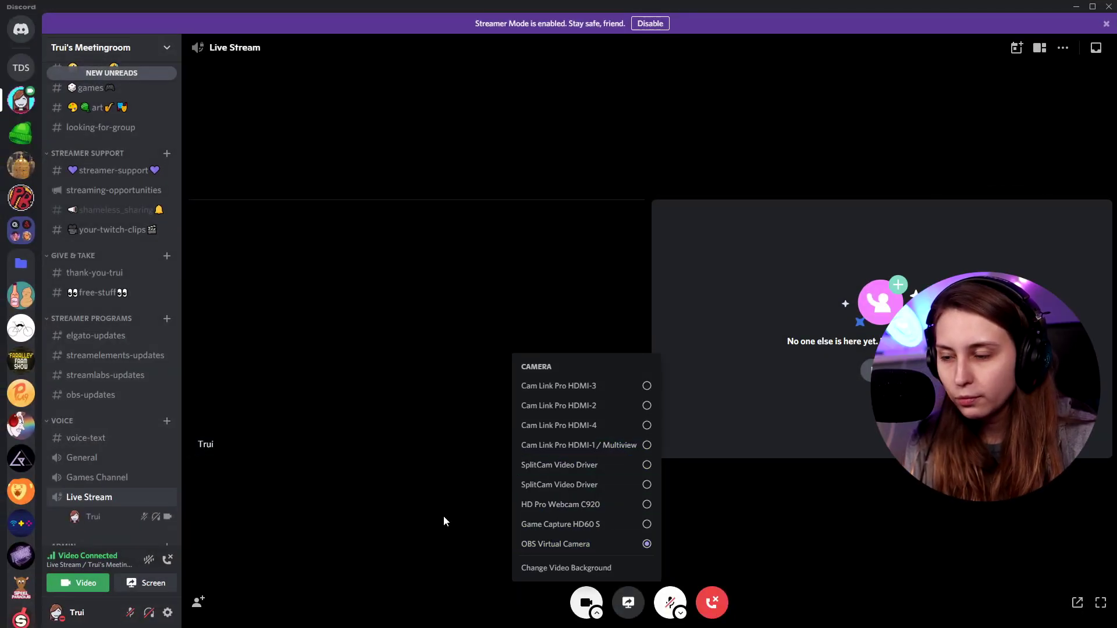
{"action": "left_click", "coordinate": [443, 536]}
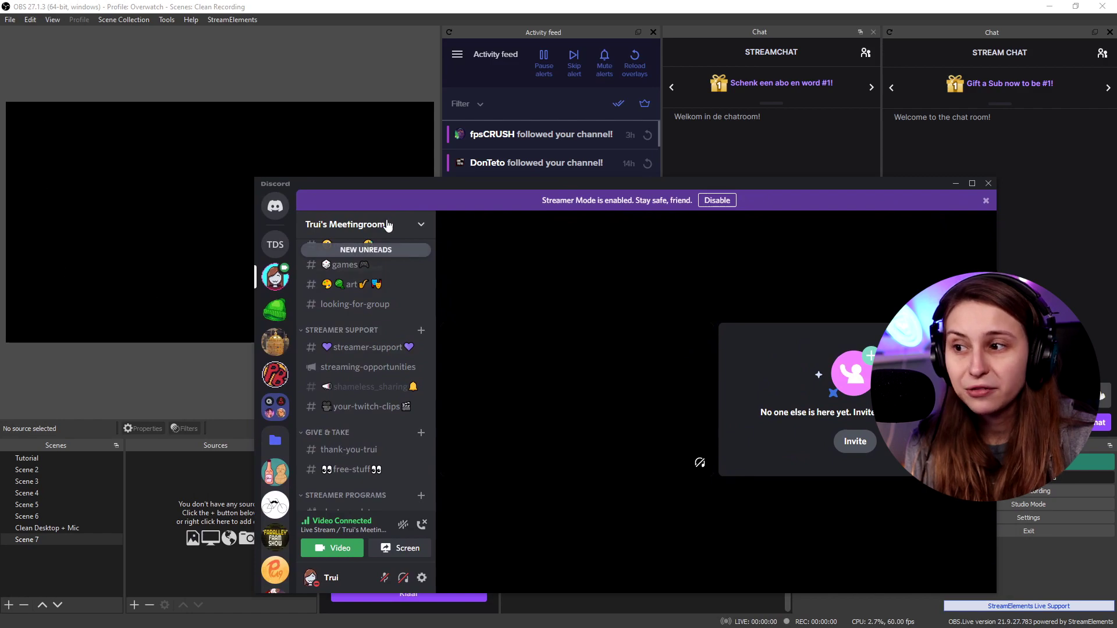
Move the Discord call window upward to uncover OBS
{"action": "left_click_drag", "start_coordinate": [575, 189], "coordinate": [576, 113]}
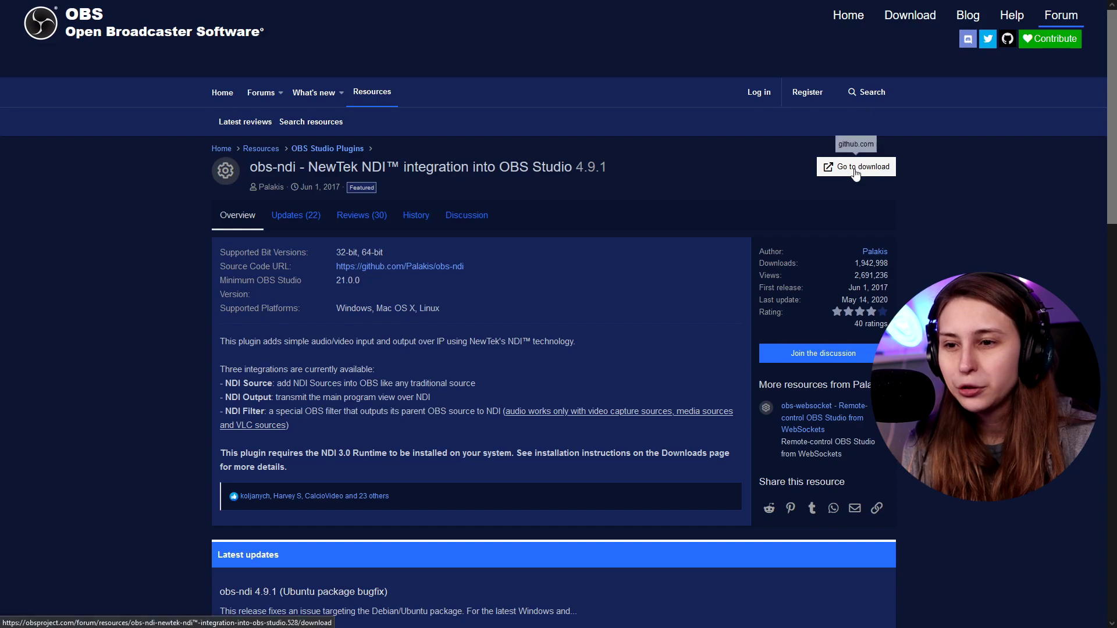
Download the obs-ndi Windows installer from its GitHub release and install it with default settings
{"action": "left_click", "coordinate": [854, 163]}
{"action": "scroll", "coordinate": [659, 86], "scroll_direction": "down", "scroll_amount": 2}
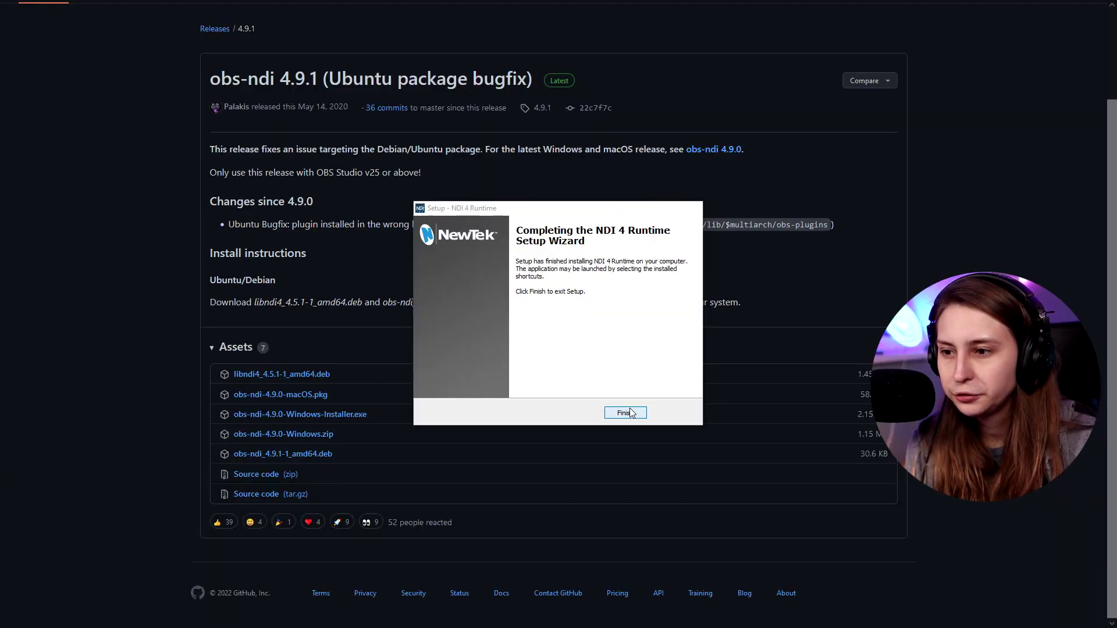
{"action": "left_click", "coordinate": [625, 413]}
{"action": "left_click", "coordinate": [625, 412]}
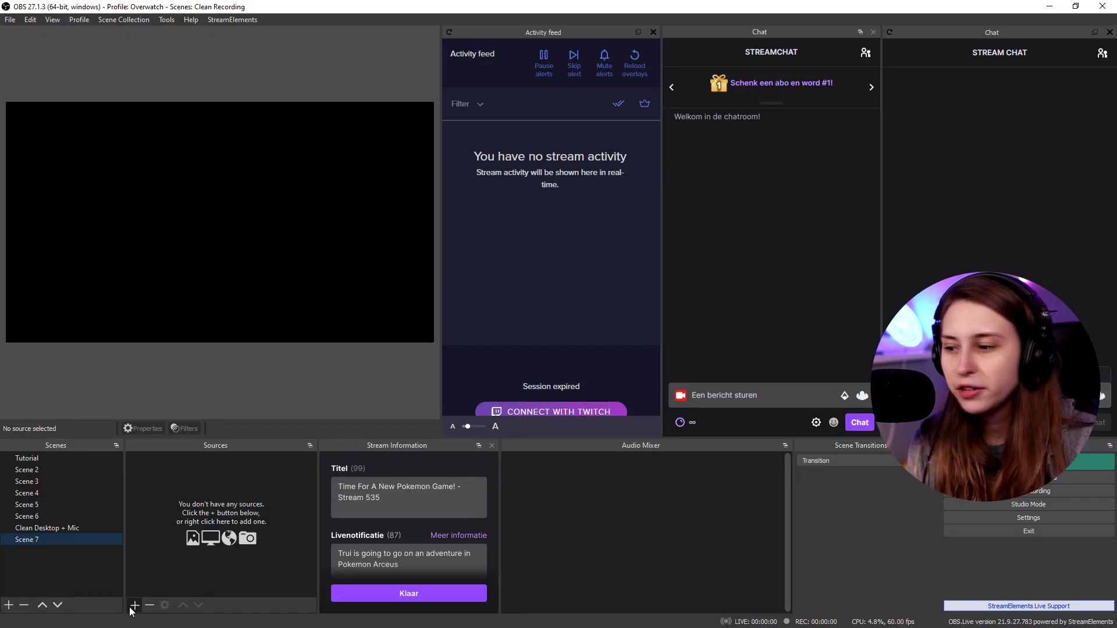
Confirm NDI Source now appears among OBS's addable source types, then switch to Skype
{"action": "left_click", "coordinate": [134, 606]}
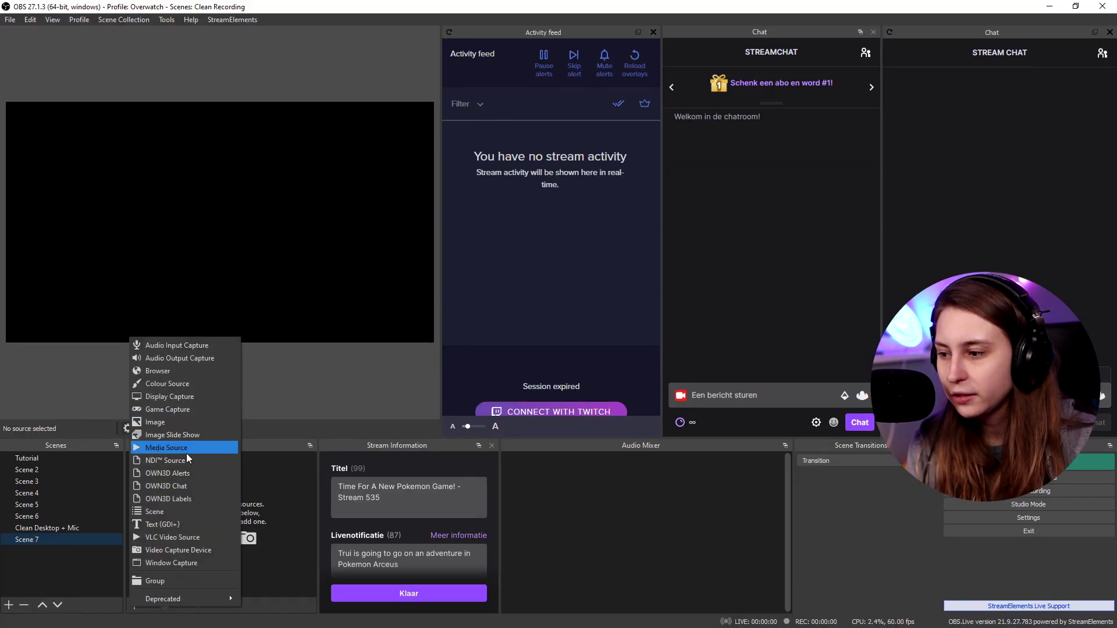
{"action": "left_click", "coordinate": [665, 560]}
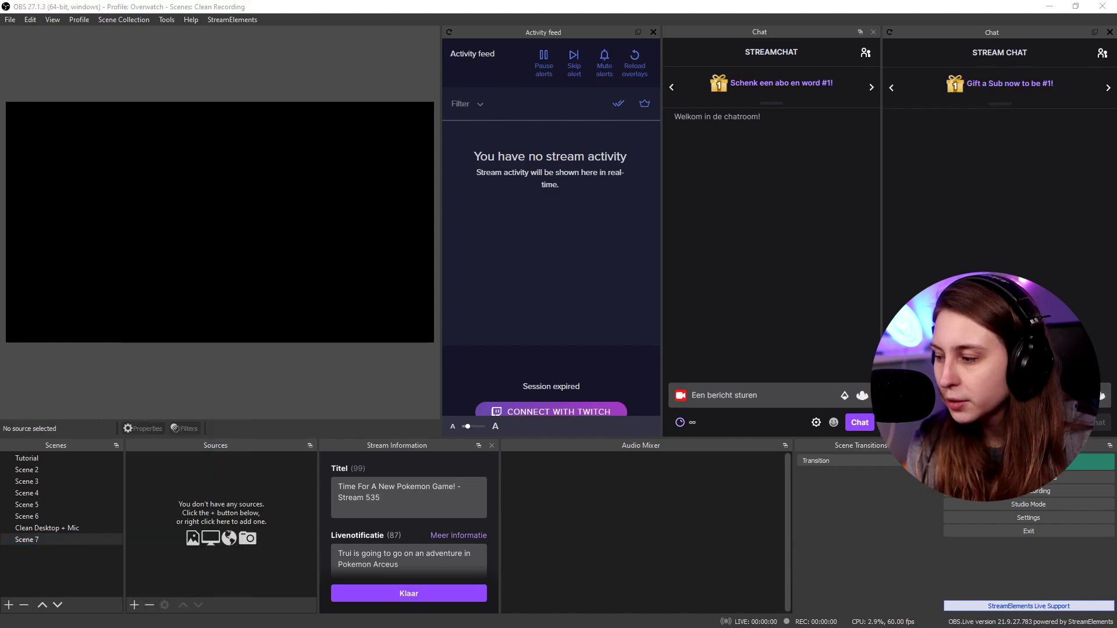
{"action": "key", "text": "alt+Tab"}
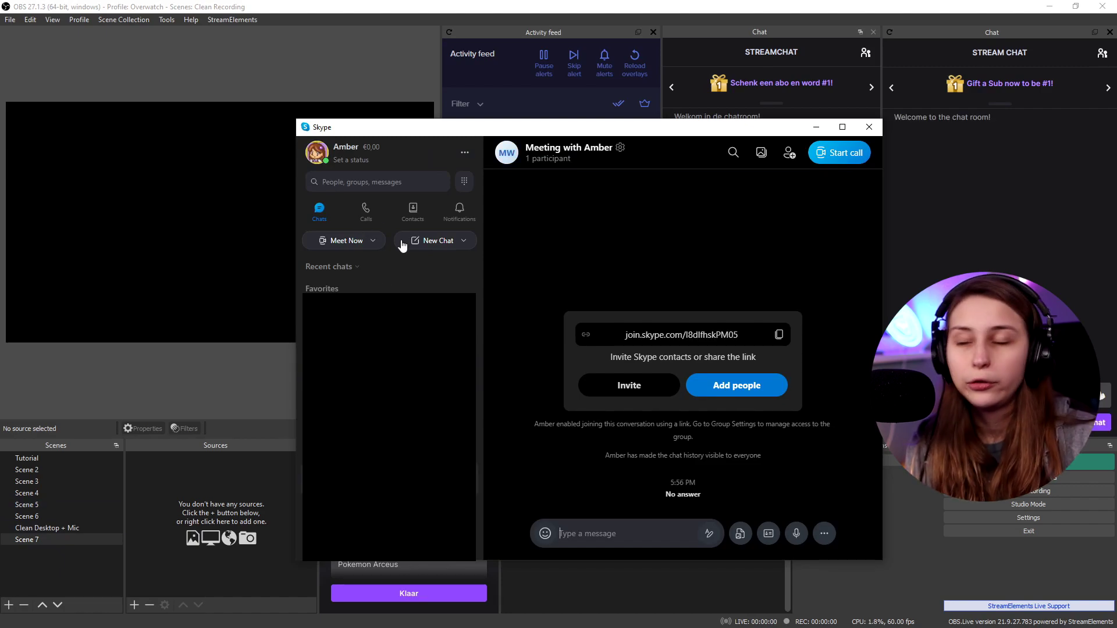
Verify 'Allow NDI usage' is on in Skype's Calling > Advanced settings, then close Settings
{"action": "left_click", "coordinate": [316, 154]}
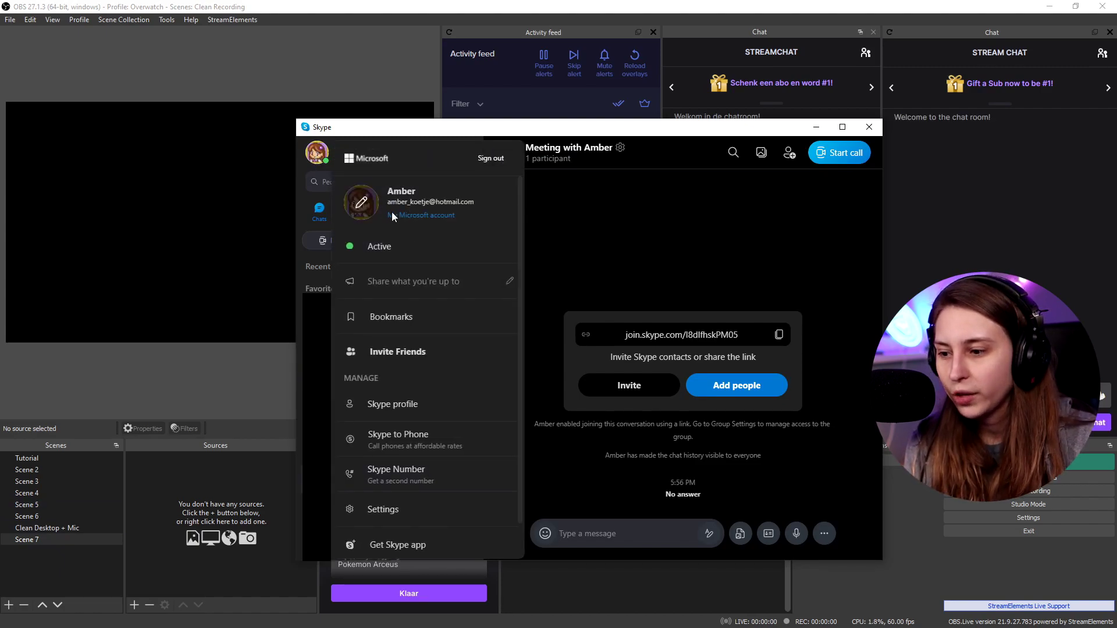
{"action": "left_click", "coordinate": [395, 510]}
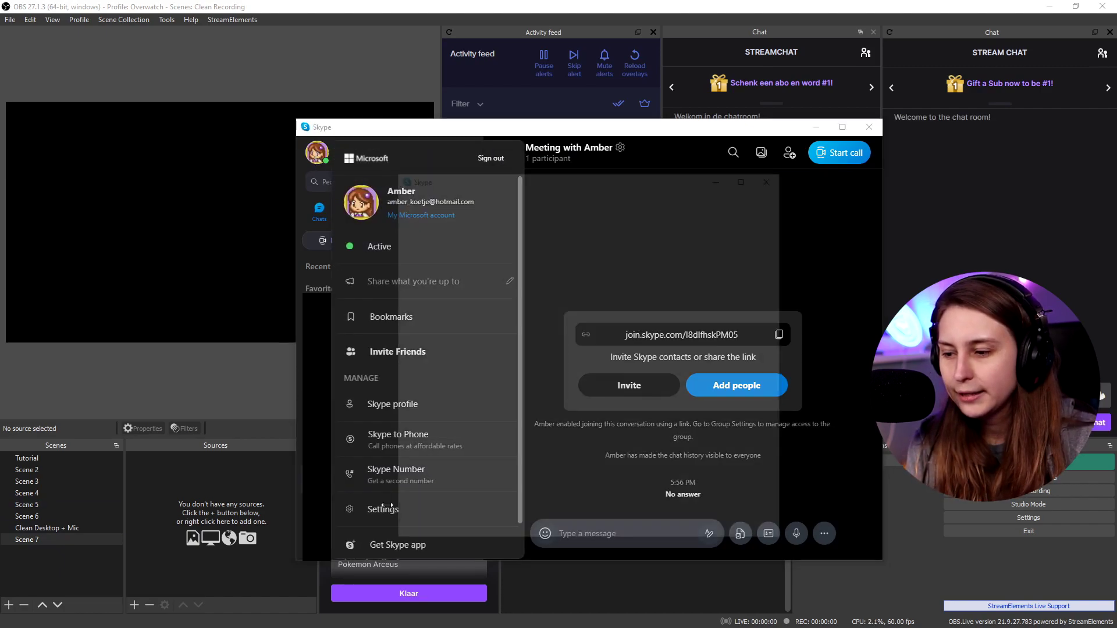
{"action": "left_click", "coordinate": [348, 388]}
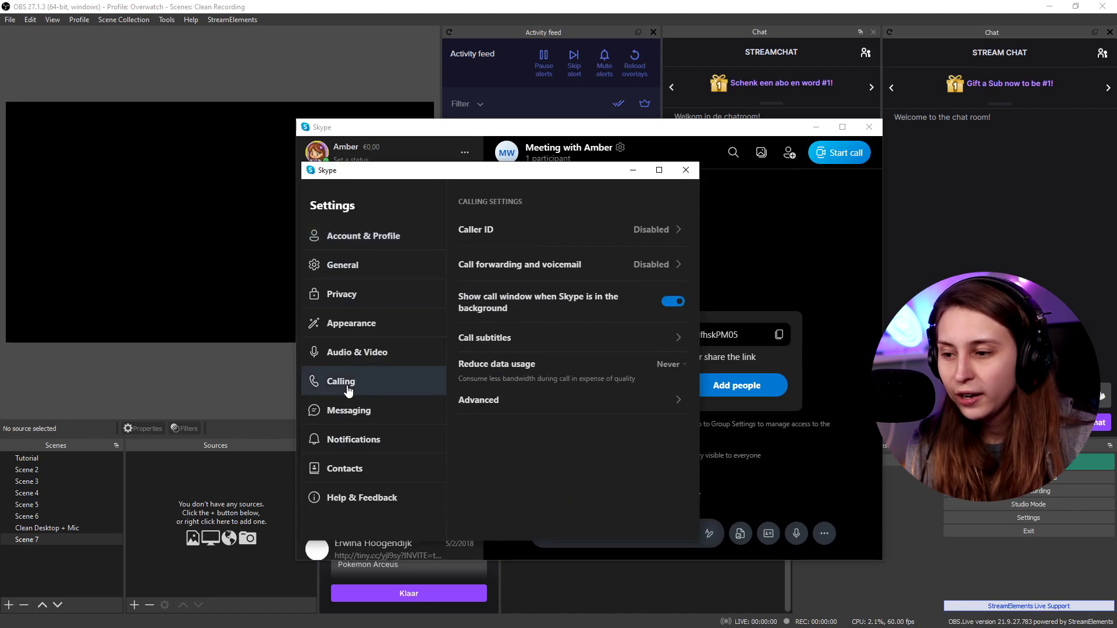
{"action": "left_click", "coordinate": [490, 404]}
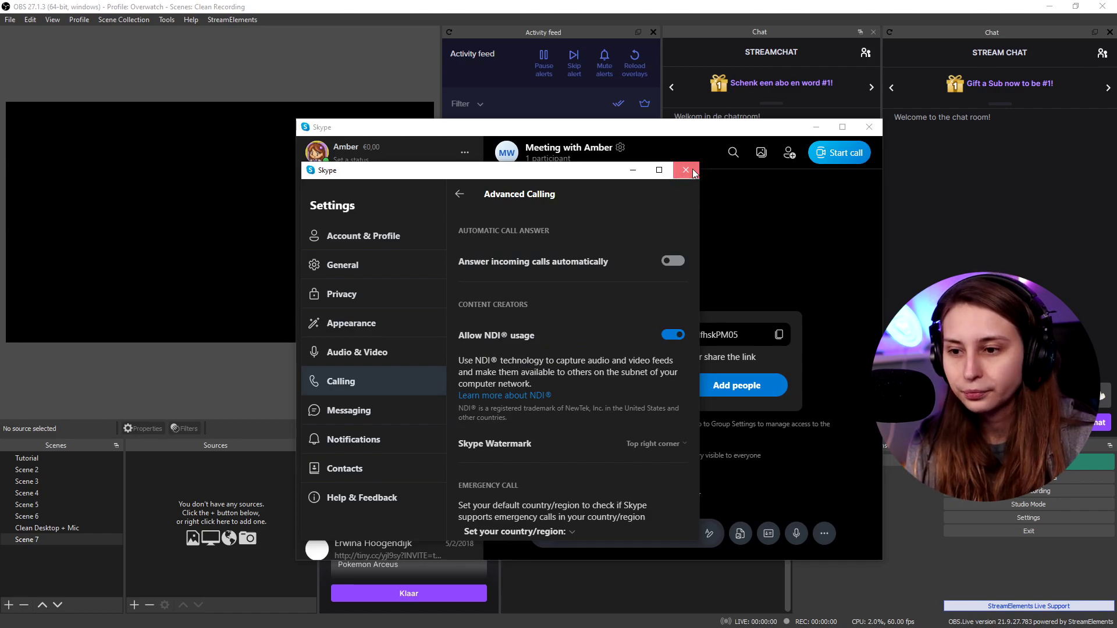
{"action": "left_click", "coordinate": [686, 169]}
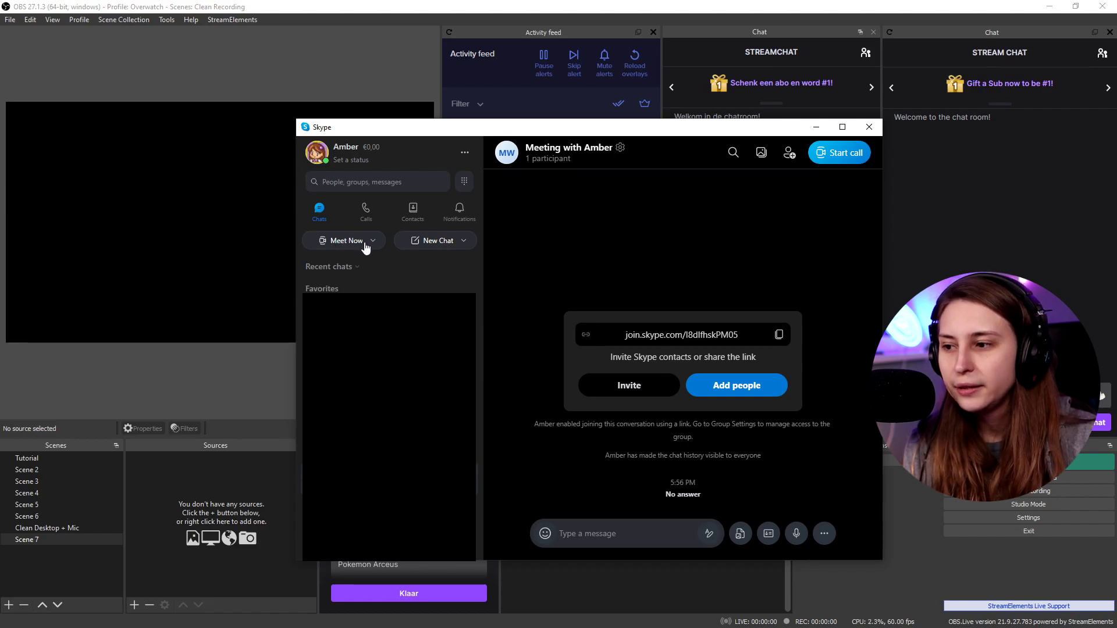
Host a new Meet Now meeting with OBS Virtual Camera as its camera and name it 'Test'
{"action": "left_click", "coordinate": [411, 251]}
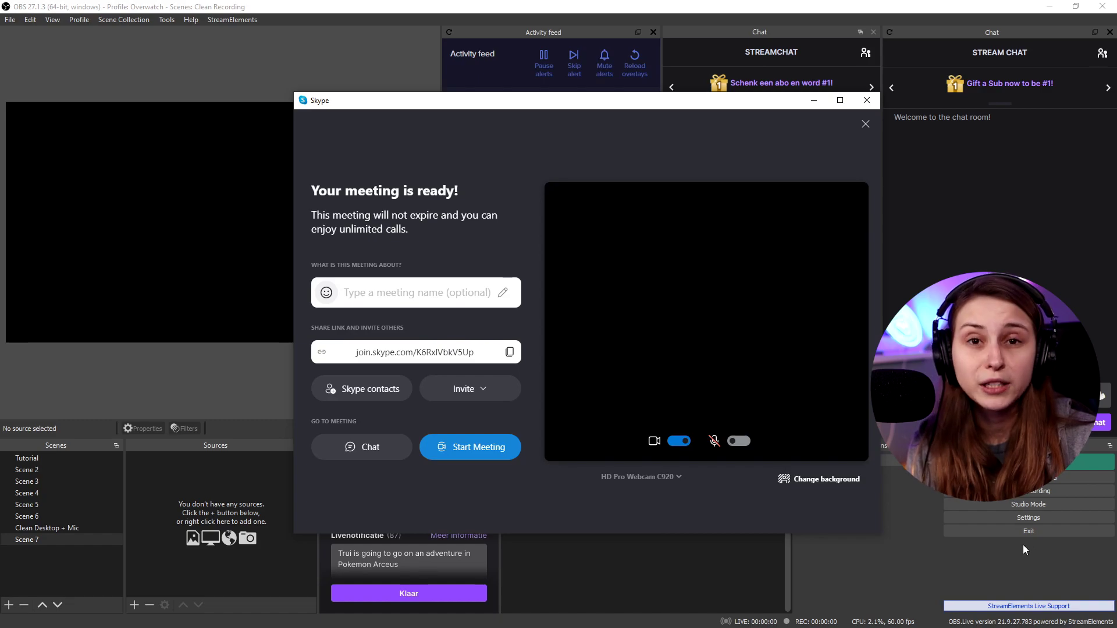
{"action": "key", "text": "alt+Tab"}
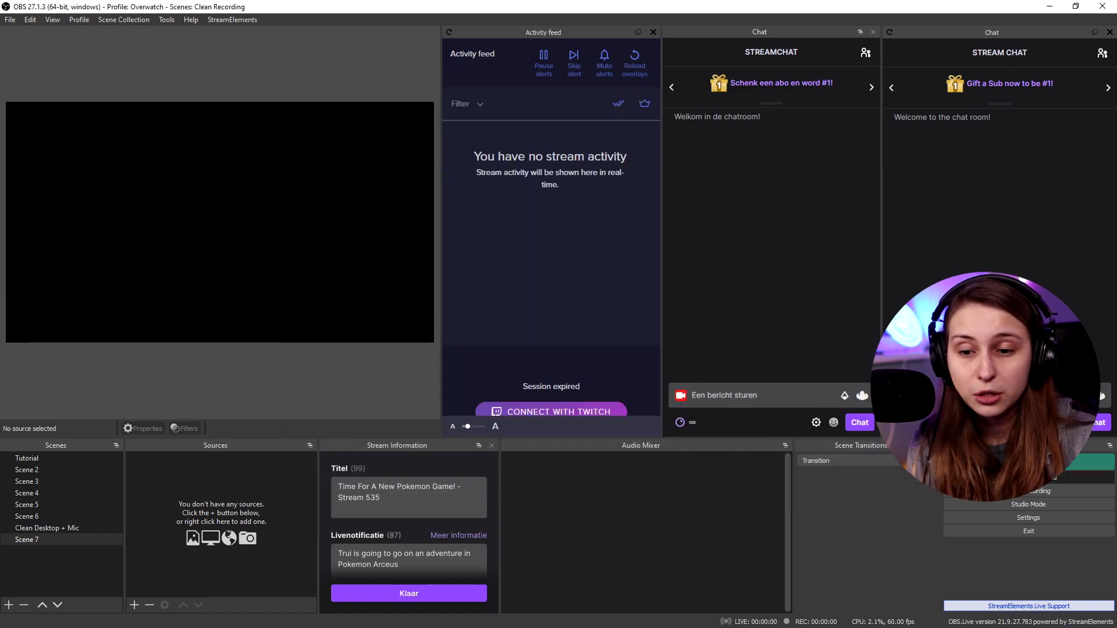
{"action": "key", "text": "alt+Tab"}
{"action": "left_click", "coordinate": [643, 477]}
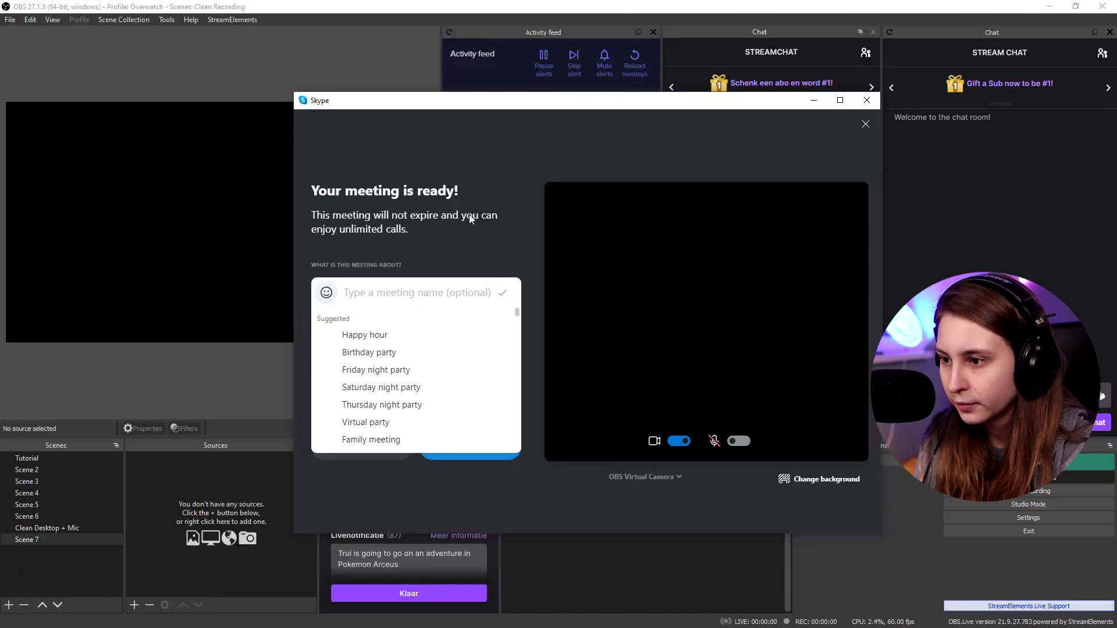
{"action": "type", "text": "Test for YouTube"}
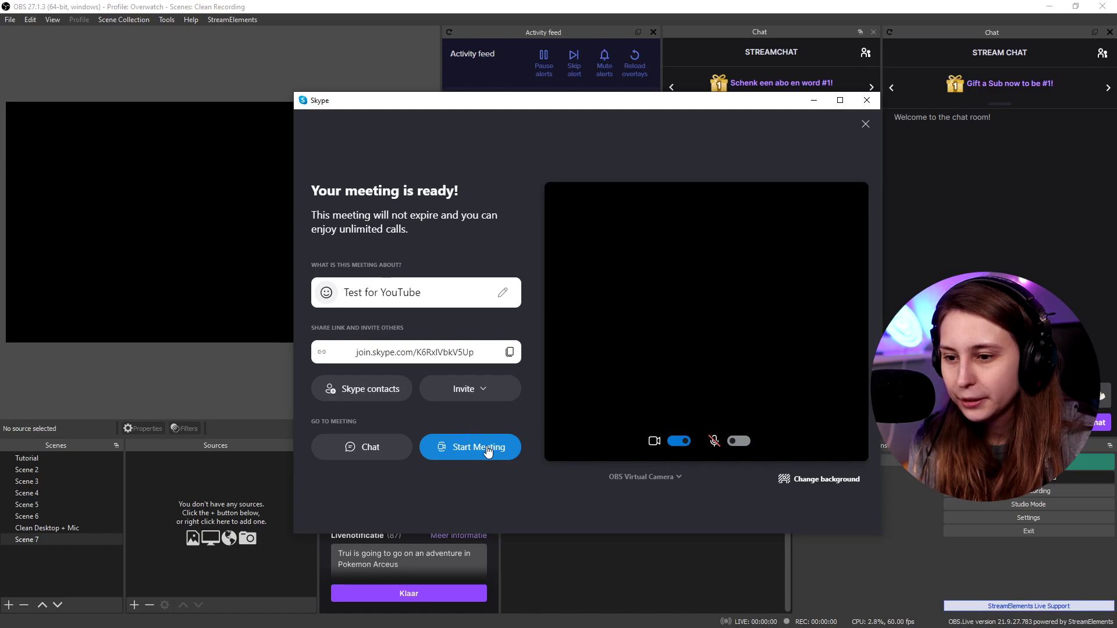
Start the 'Test for YouTube' meeting call
{"action": "left_click", "coordinate": [488, 452]}
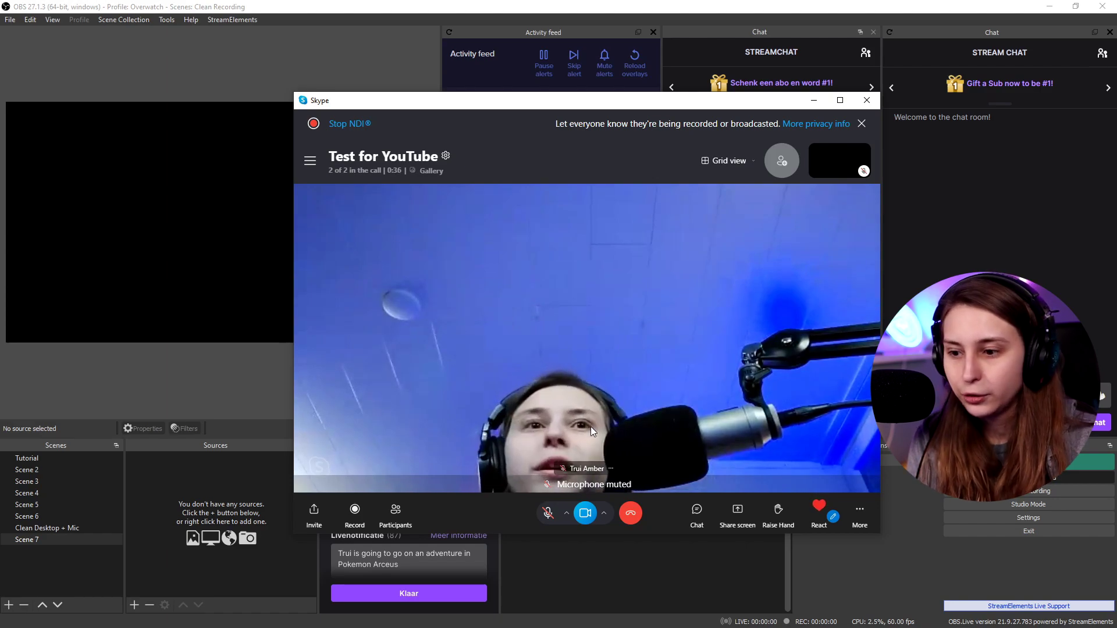
Add an NDI source named 'Guest' using the Skype [live] call feed as its source name
{"action": "left_click", "coordinate": [628, 594]}
{"action": "left_click", "coordinate": [134, 605]}
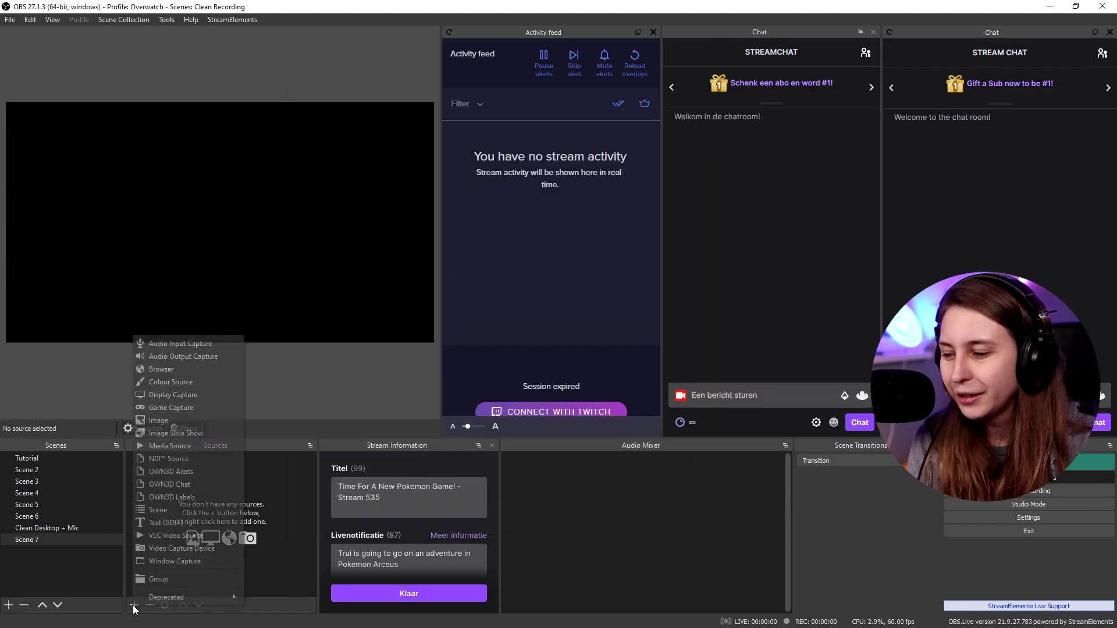
{"action": "left_click", "coordinate": [201, 458]}
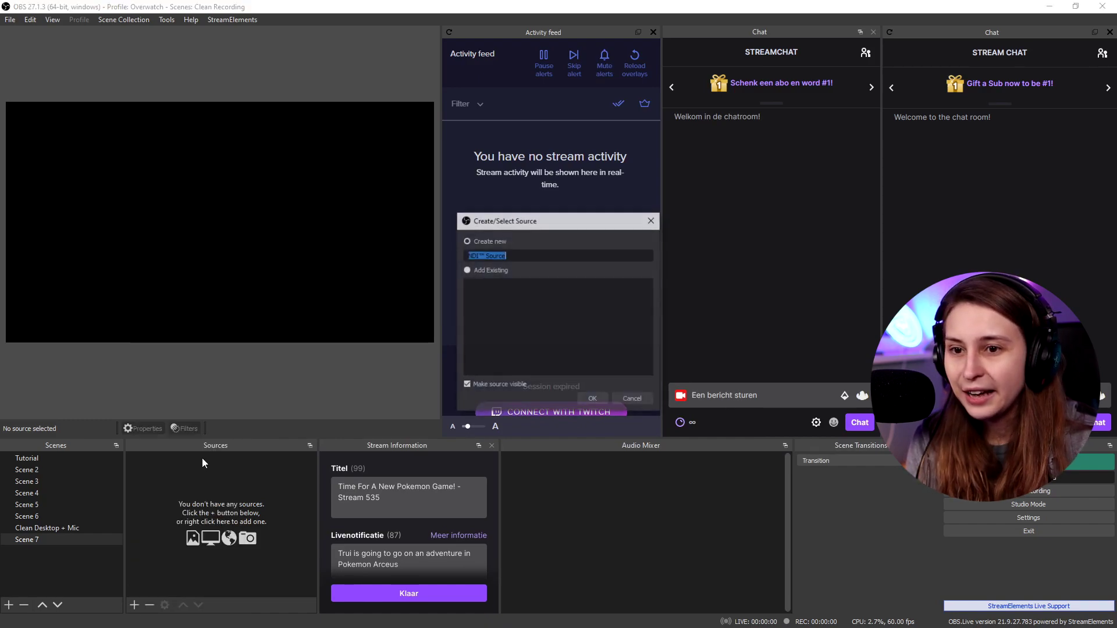
{"action": "left_click_drag", "start_coordinate": [547, 220], "coordinate": [588, 190]}
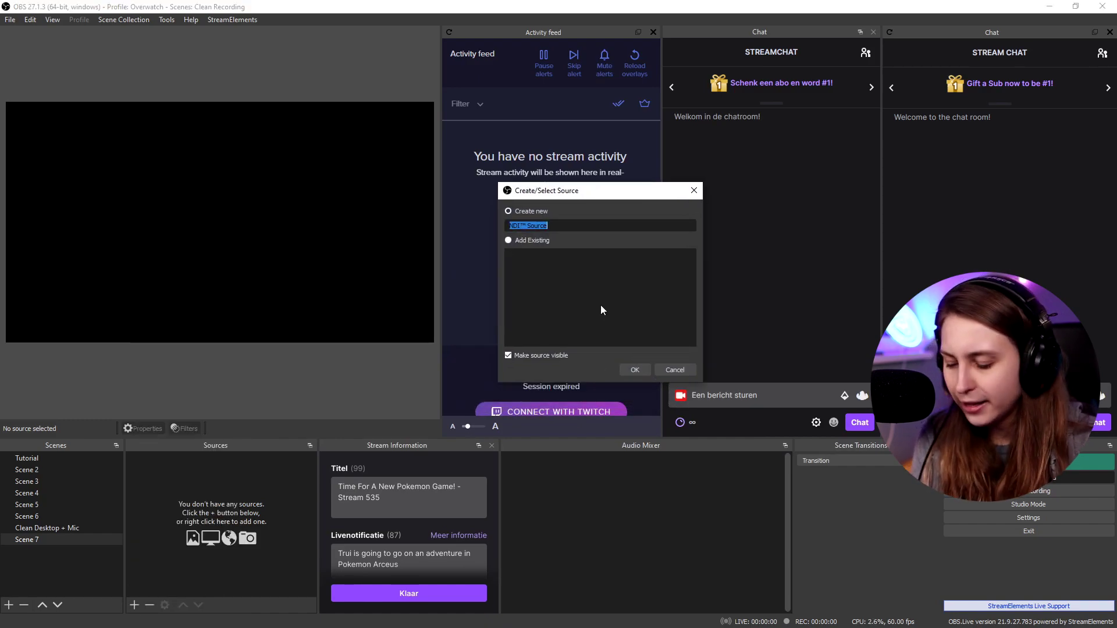
{"action": "type", "text": "Guest"}
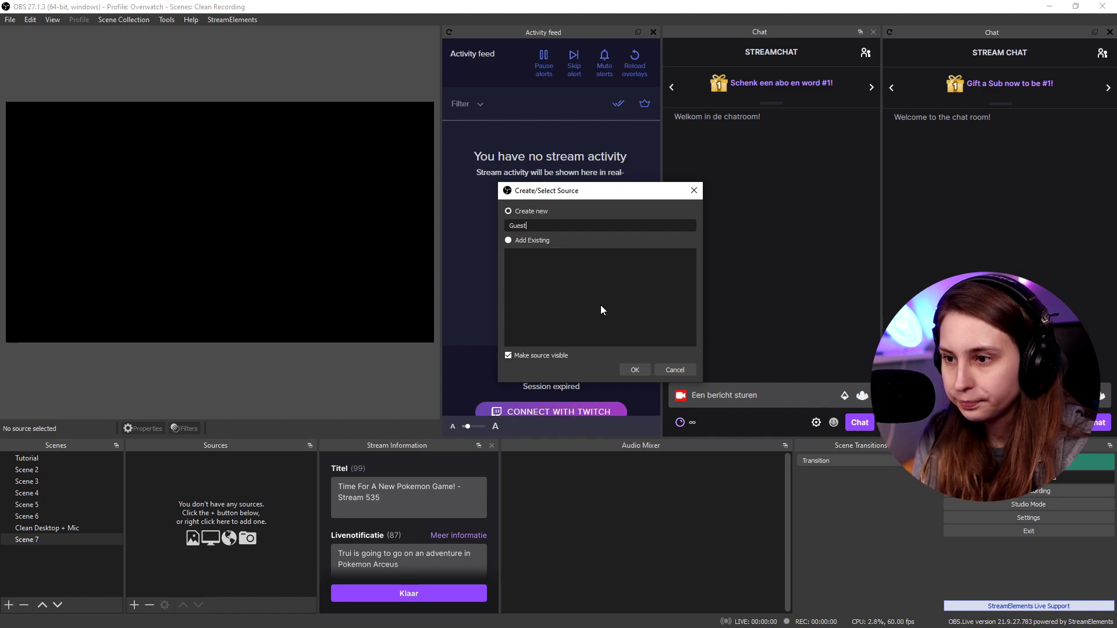
{"action": "key", "text": "Return"}
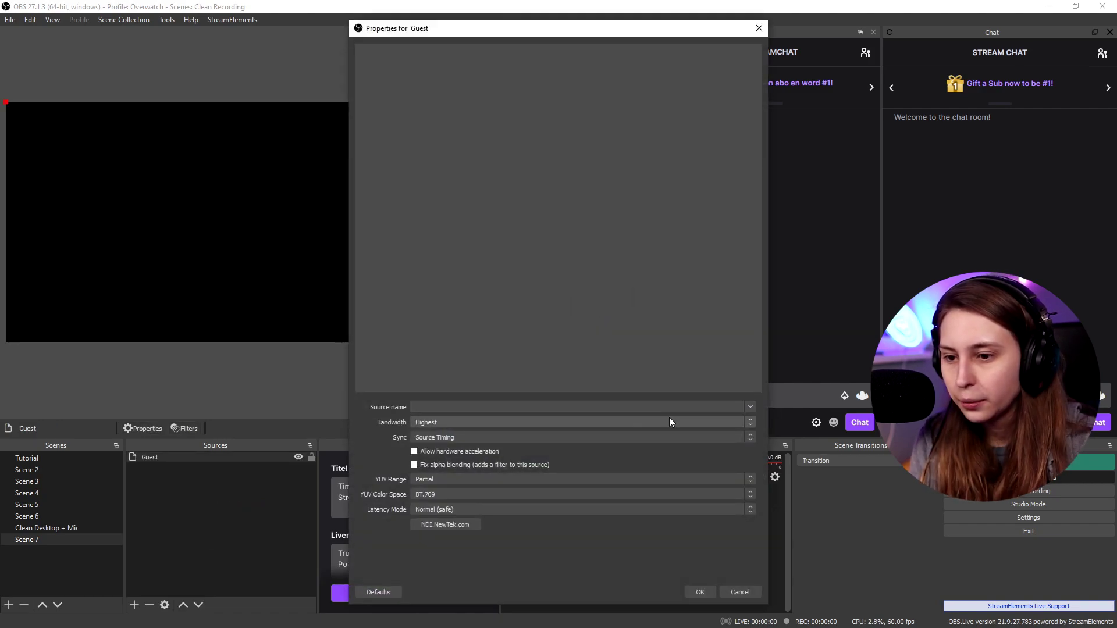
{"action": "left_click", "coordinate": [750, 407]}
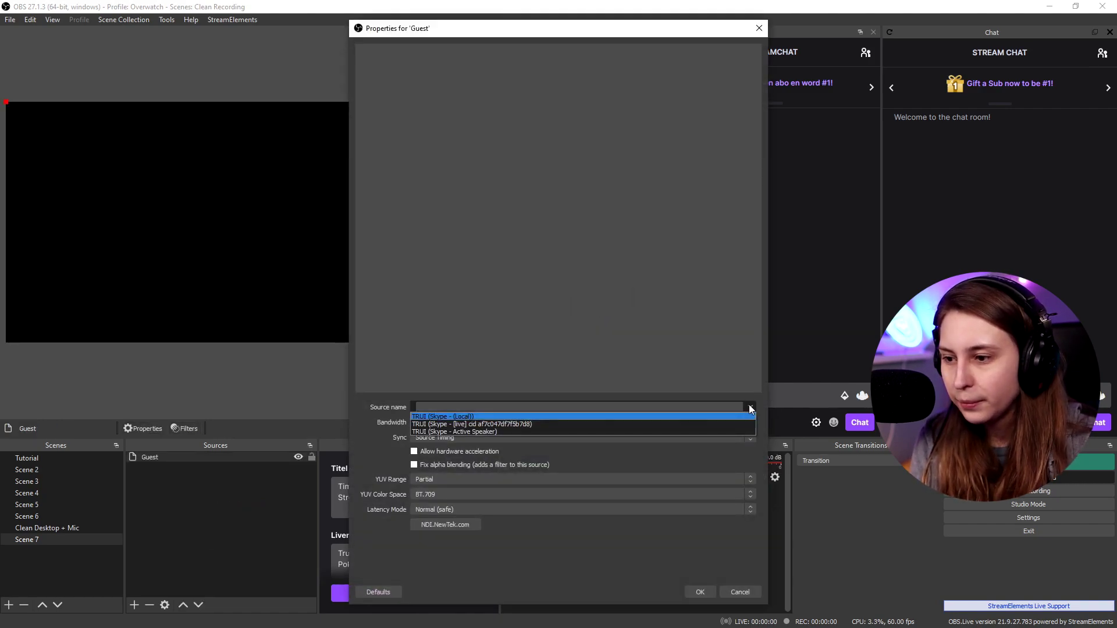
{"action": "left_click", "coordinate": [420, 424]}
{"action": "key", "text": "Return"}
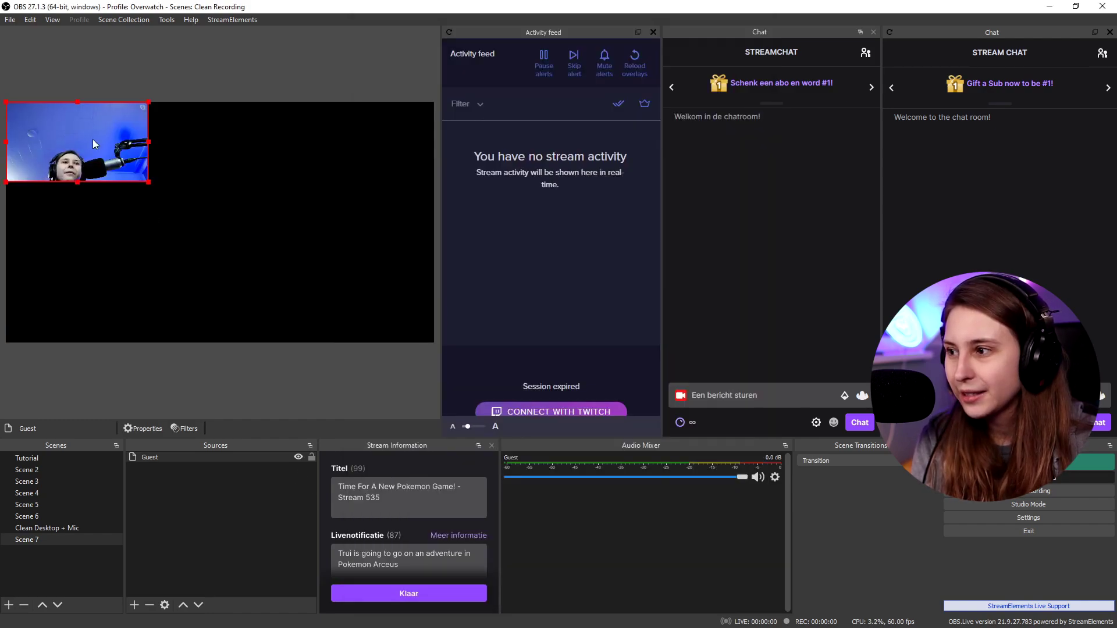
Apply Transform > Fit to screen to the Guest video so it fills the canvas
{"action": "right_click", "coordinate": [252, 457]}
{"action": "right_click", "coordinate": [117, 146]}
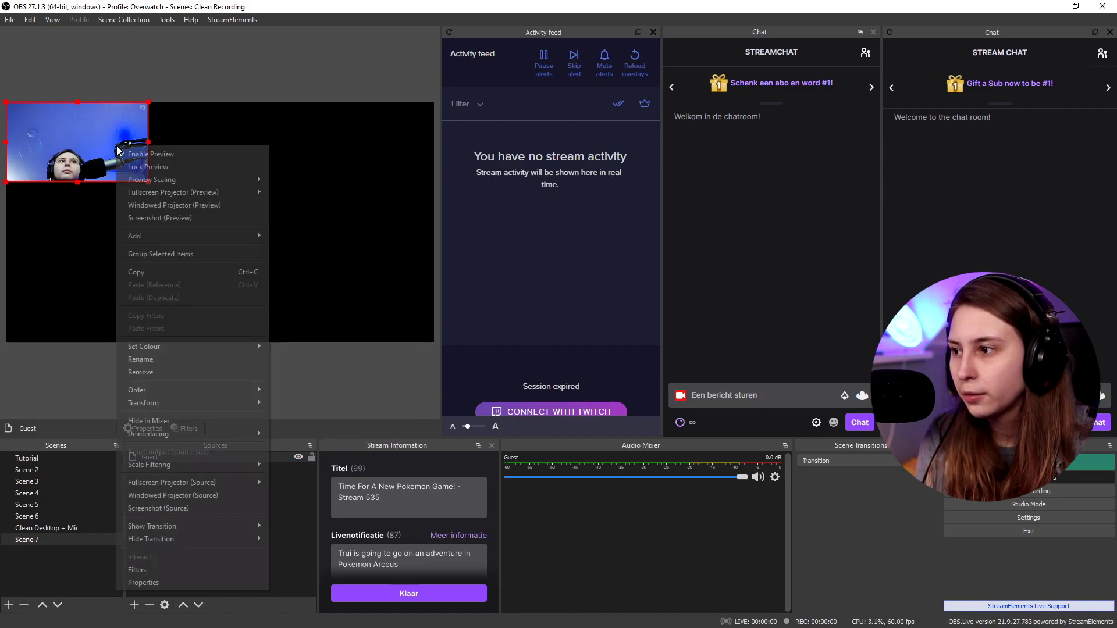
{"action": "mouse_move", "coordinate": [185, 403]}
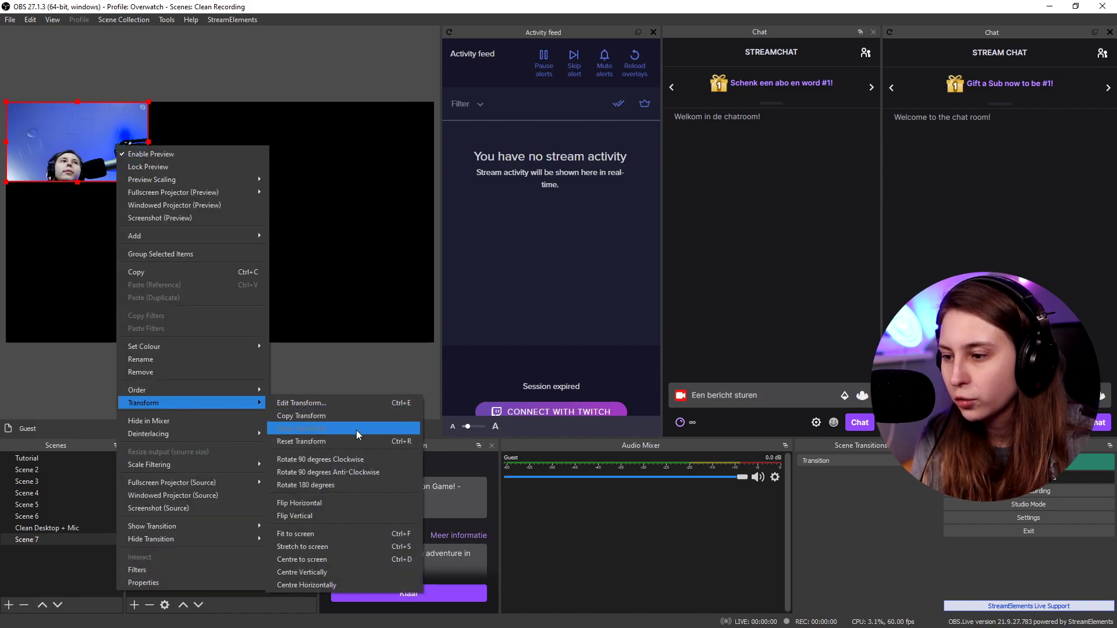
{"action": "left_click", "coordinate": [354, 532]}
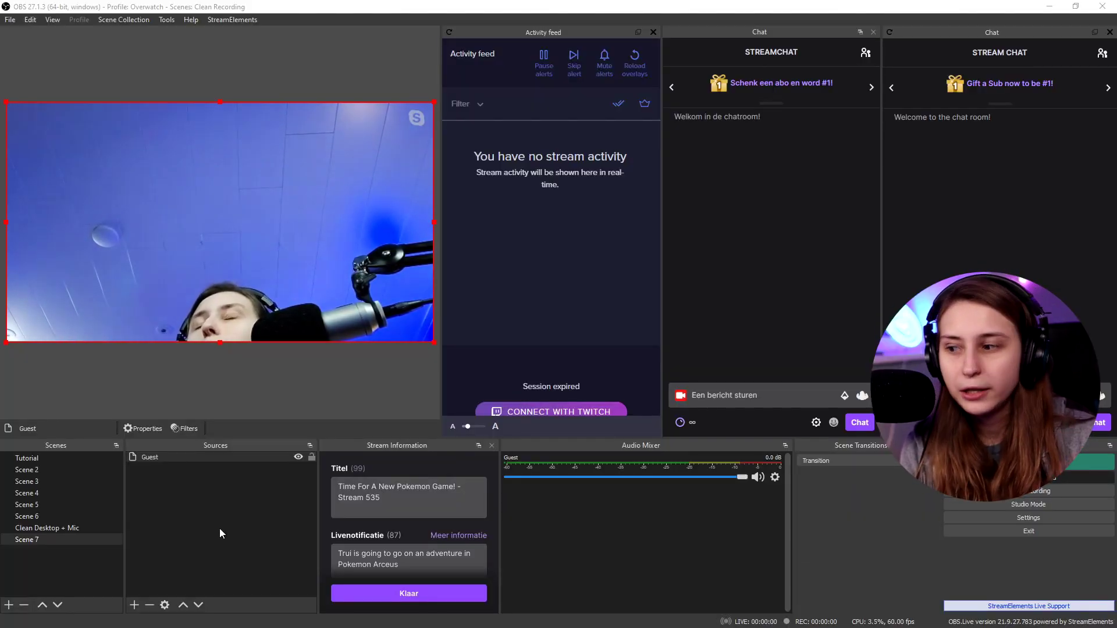
Open Guest's properties and list its Skype feeds, including TRUI (Skype - Active Speaker)
{"action": "right_click", "coordinate": [311, 453]}
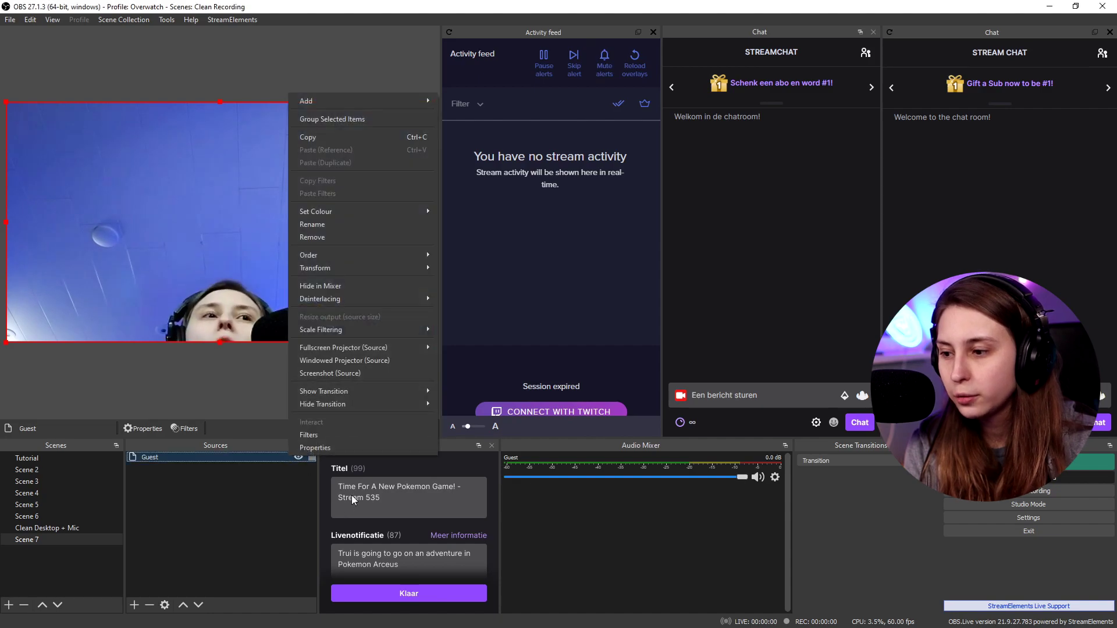
{"action": "left_click", "coordinate": [347, 449]}
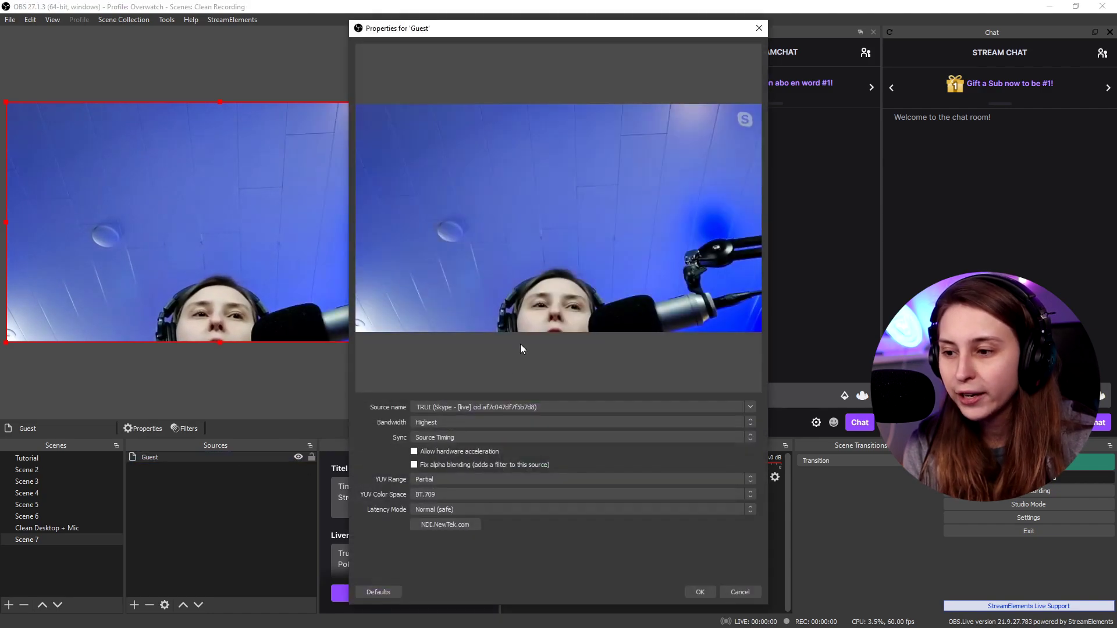
{"action": "left_click", "coordinate": [749, 403]}
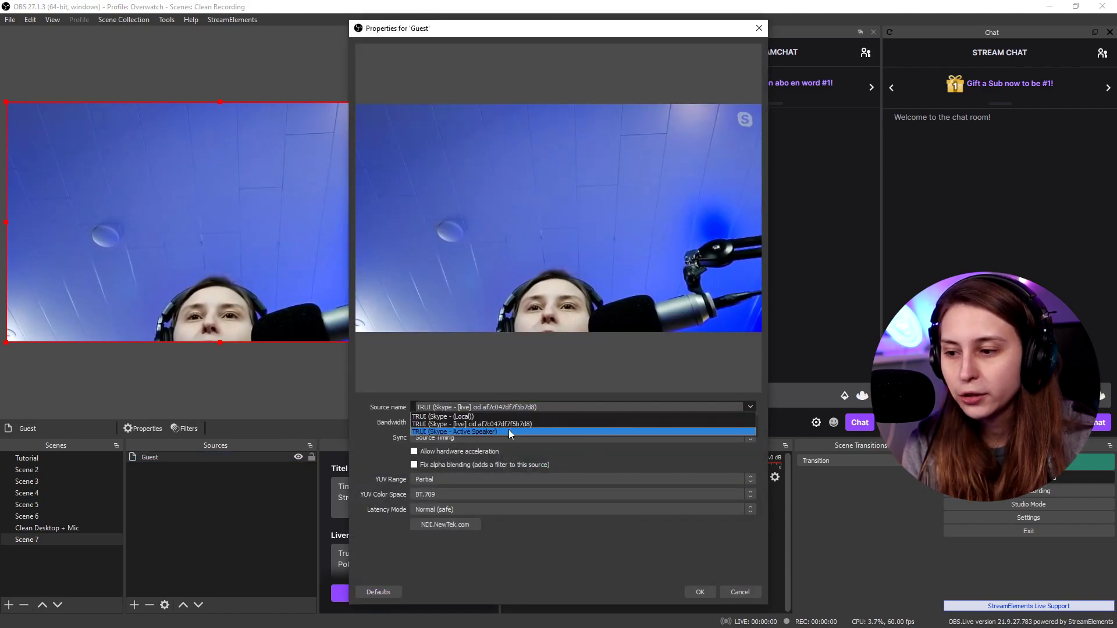